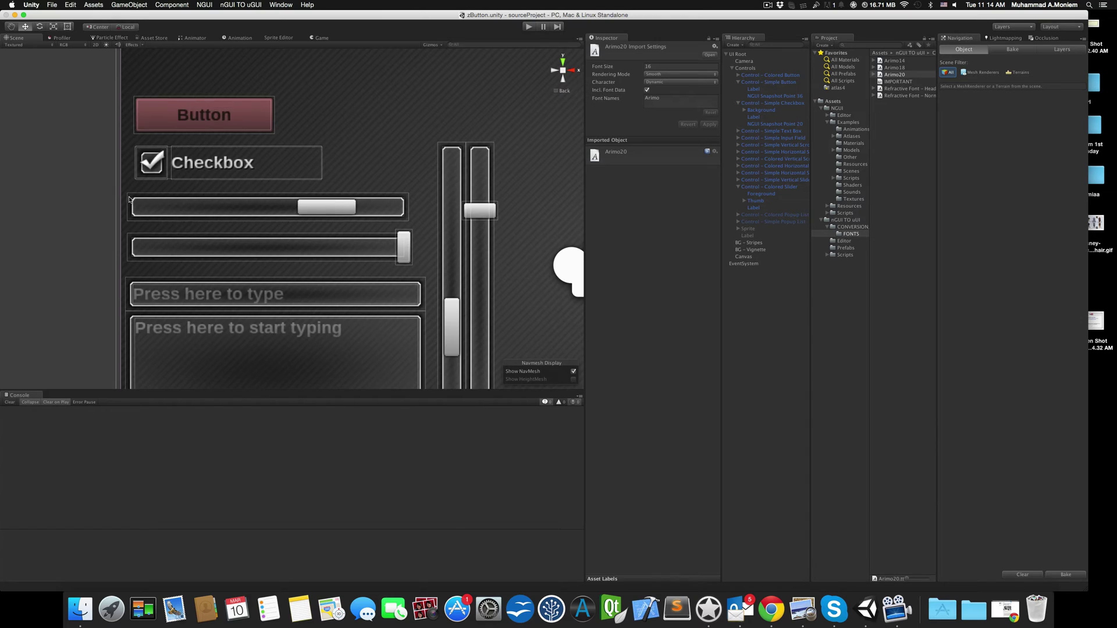
Deselect the font asset, and collapse the Examples project folder and the Controls group in the scene hierarchy.
{"action": "scroll", "coordinate": [129, 200], "scroll_direction": "down", "scroll_amount": 4}
{"action": "middle_click_drag", "start_coordinate": [188, 187], "coordinate": [147, 187]}
{"action": "left_click", "coordinate": [97, 181]}
{"action": "scroll", "coordinate": [330, 191], "scroll_direction": "down", "scroll_amount": 2}
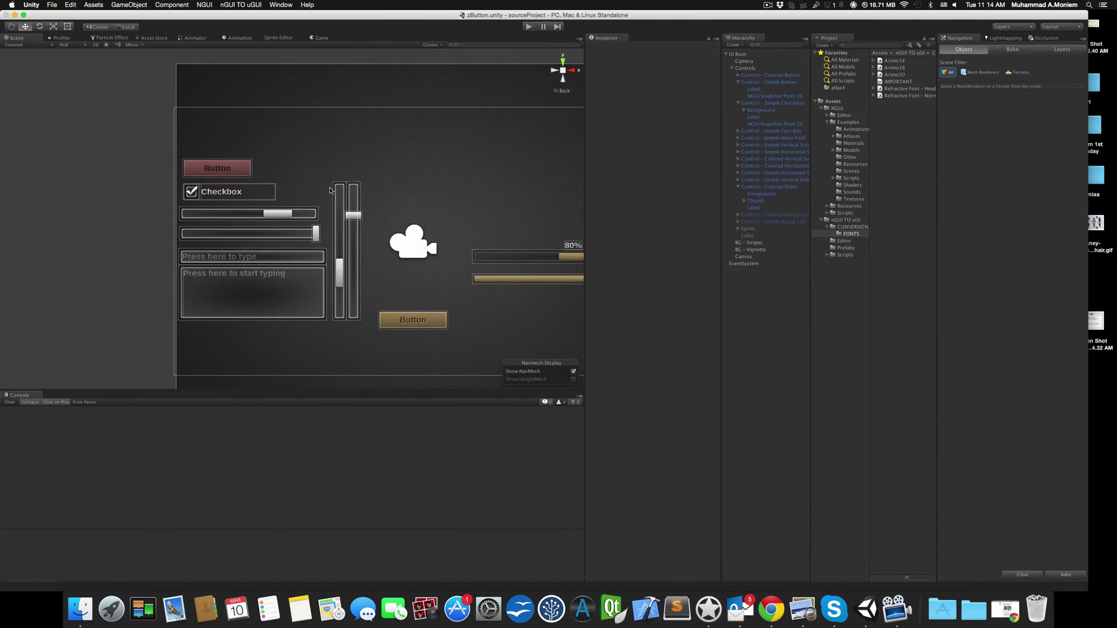
{"action": "middle_click_drag", "start_coordinate": [404, 192], "coordinate": [327, 190]}
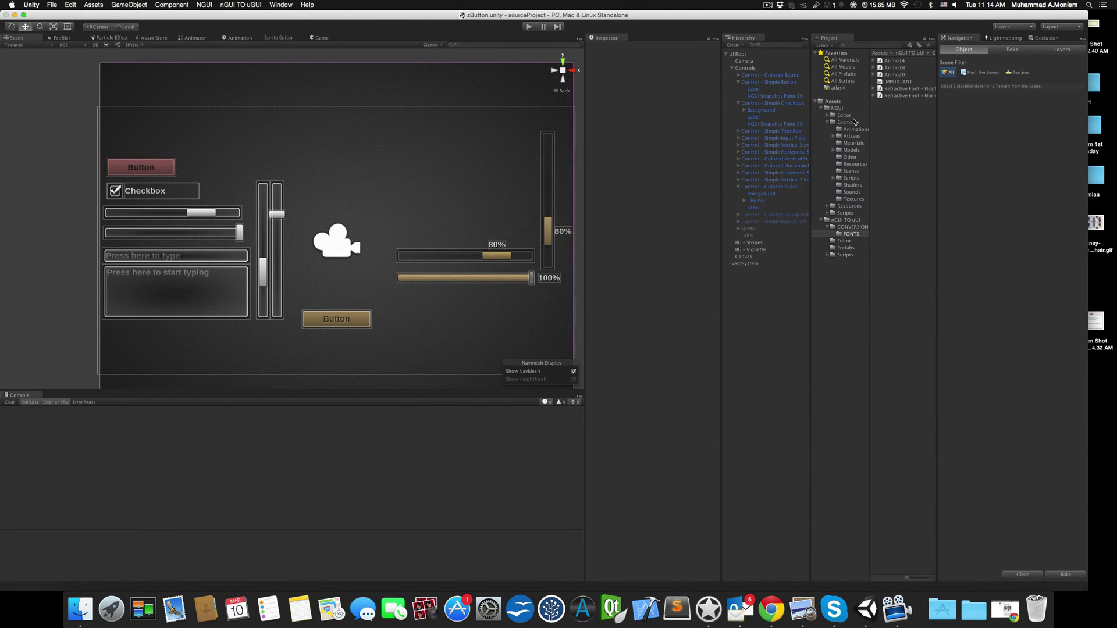
{"action": "left_click", "coordinate": [827, 123]}
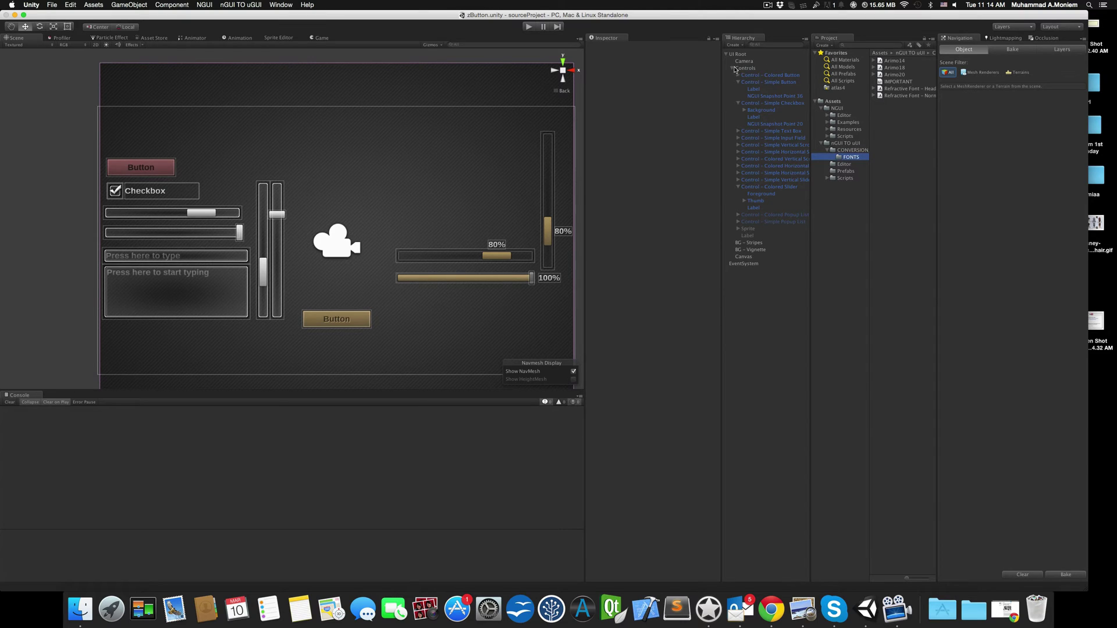
{"action": "left_click", "coordinate": [733, 69]}
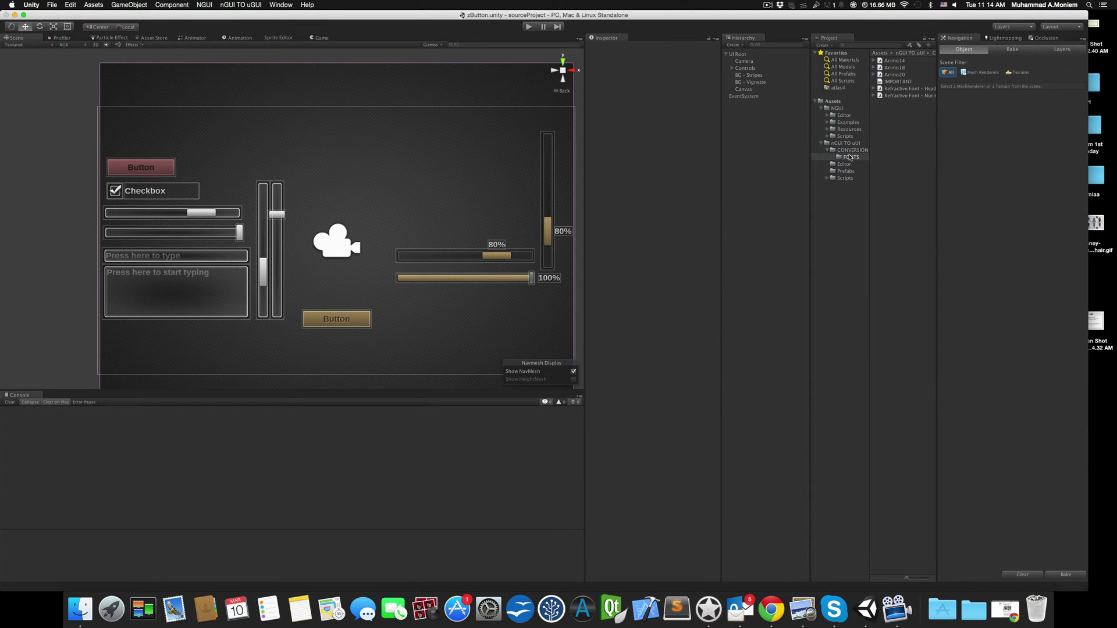
Convert the Fantasy Atlas prefab from NGUI's Examples/Atlases/Fantasy folder to uGUI using Atlas Convert on the selected asset.
{"action": "left_click", "coordinate": [850, 124]}
{"action": "double_click", "coordinate": [896, 68]}
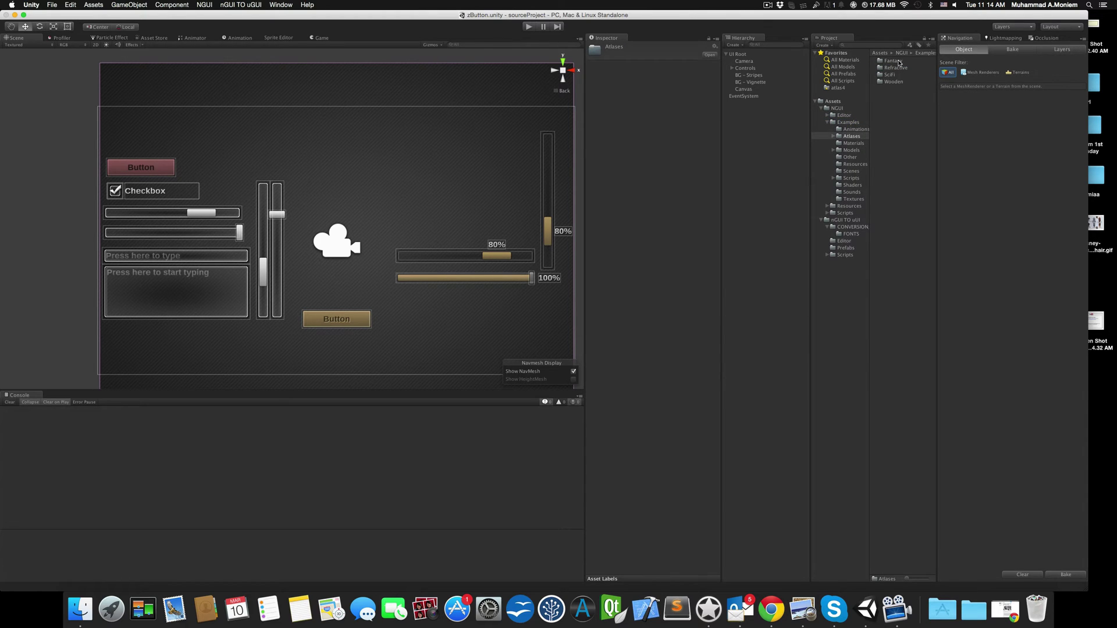
{"action": "double_click", "coordinate": [898, 61]}
{"action": "left_click", "coordinate": [906, 75]}
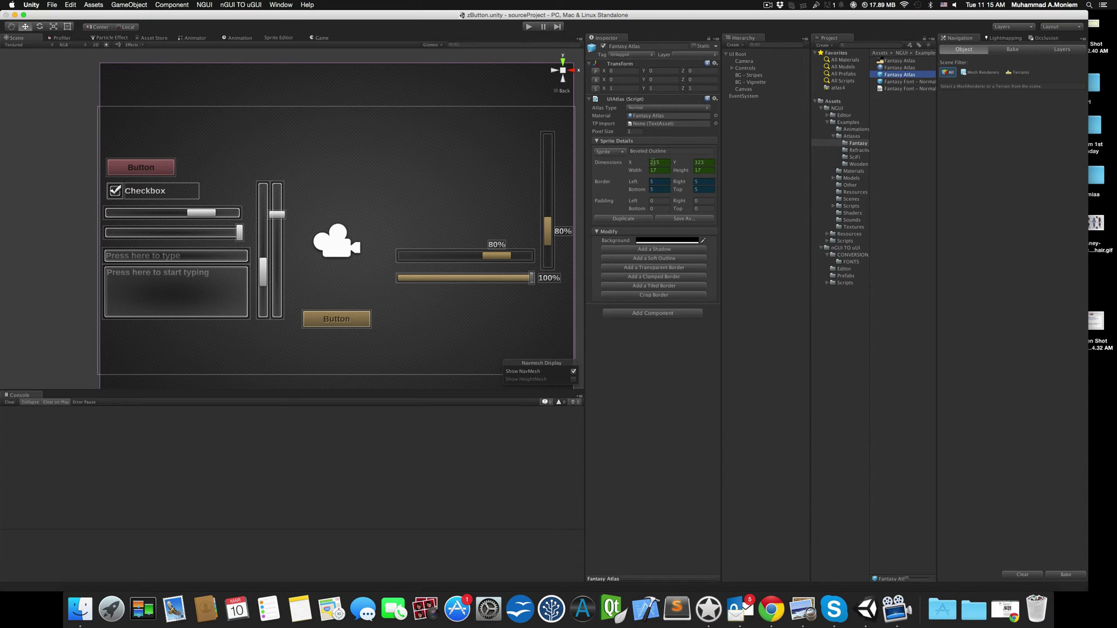
{"action": "left_click", "coordinate": [236, 4]}
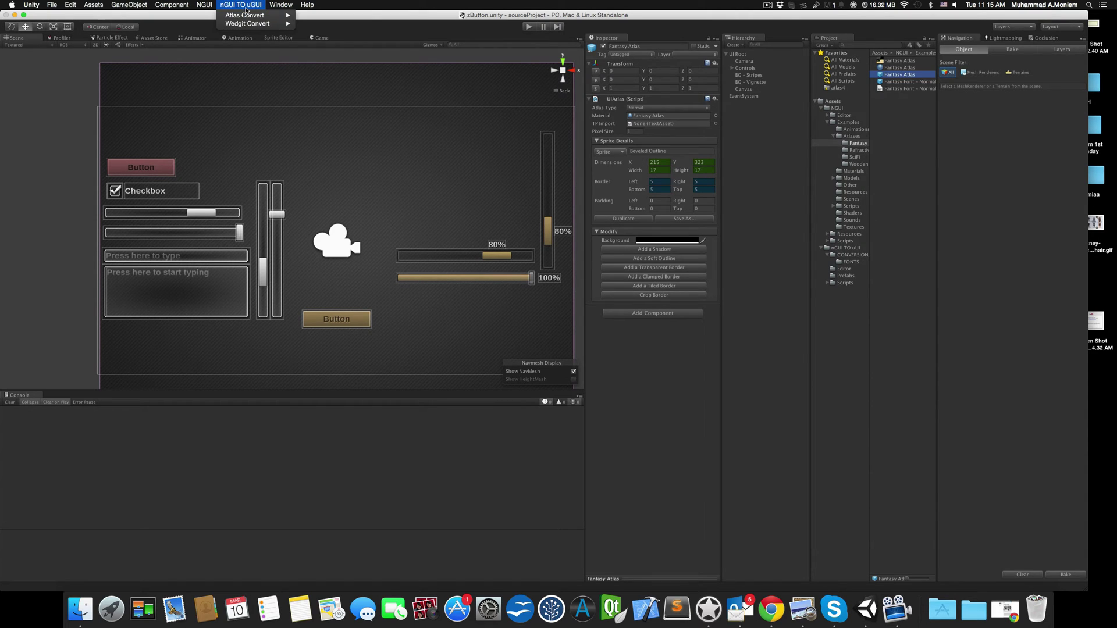
{"action": "mouse_move", "coordinate": [256, 16]}
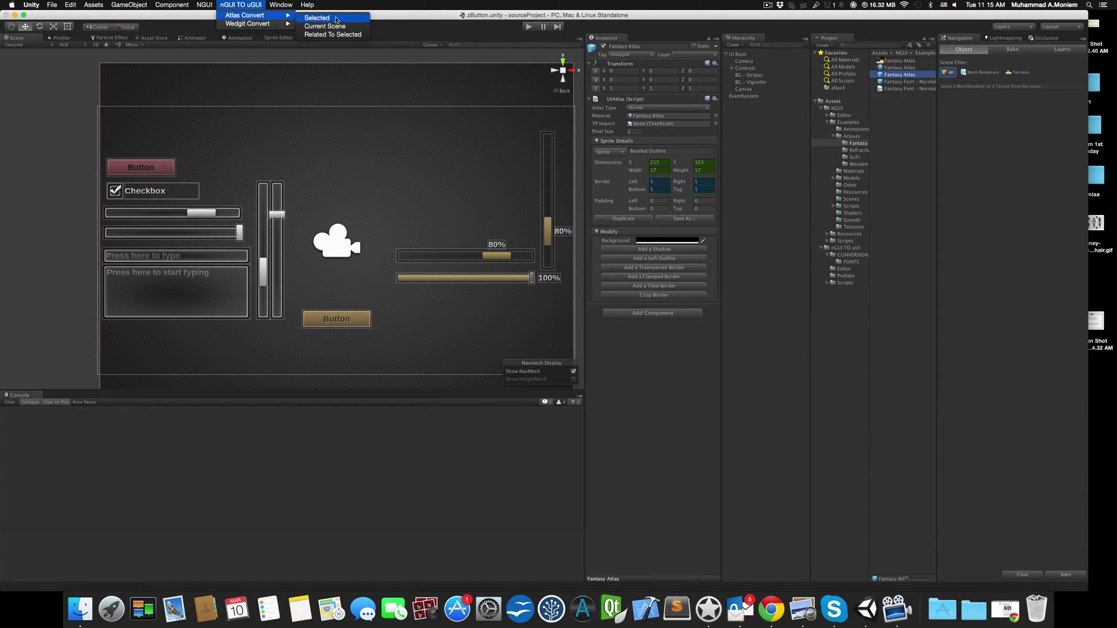
{"action": "left_click", "coordinate": [353, 20]}
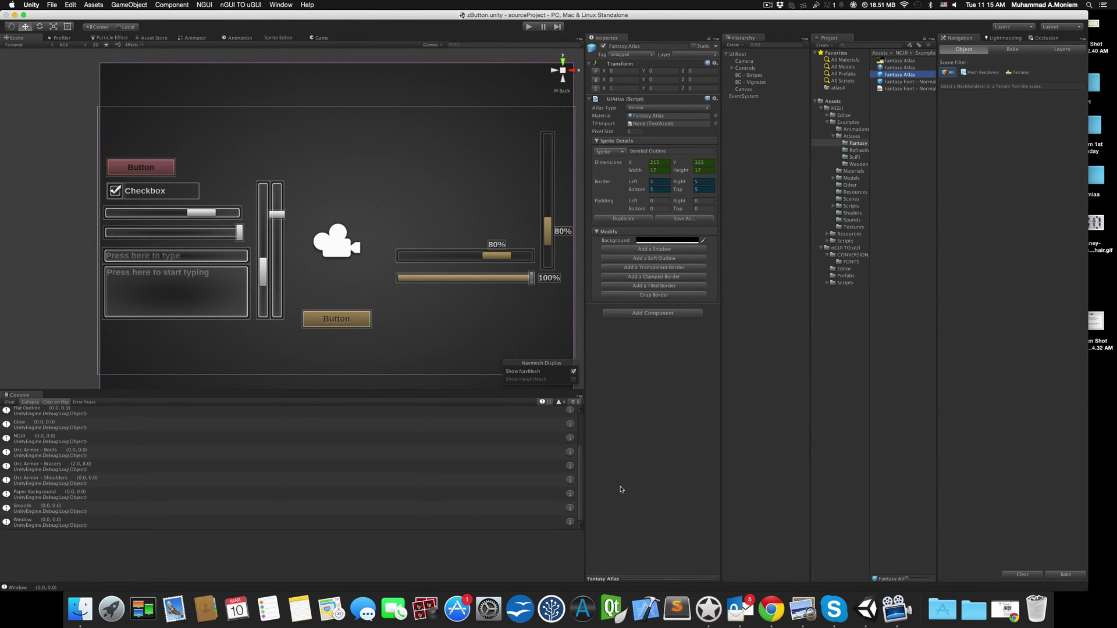
Open the converted Fantasy Atlas texture from the CONVERSION folder in the Sprite Editor.
{"action": "left_click_drag", "start_coordinate": [583, 477], "coordinate": [581, 410]}
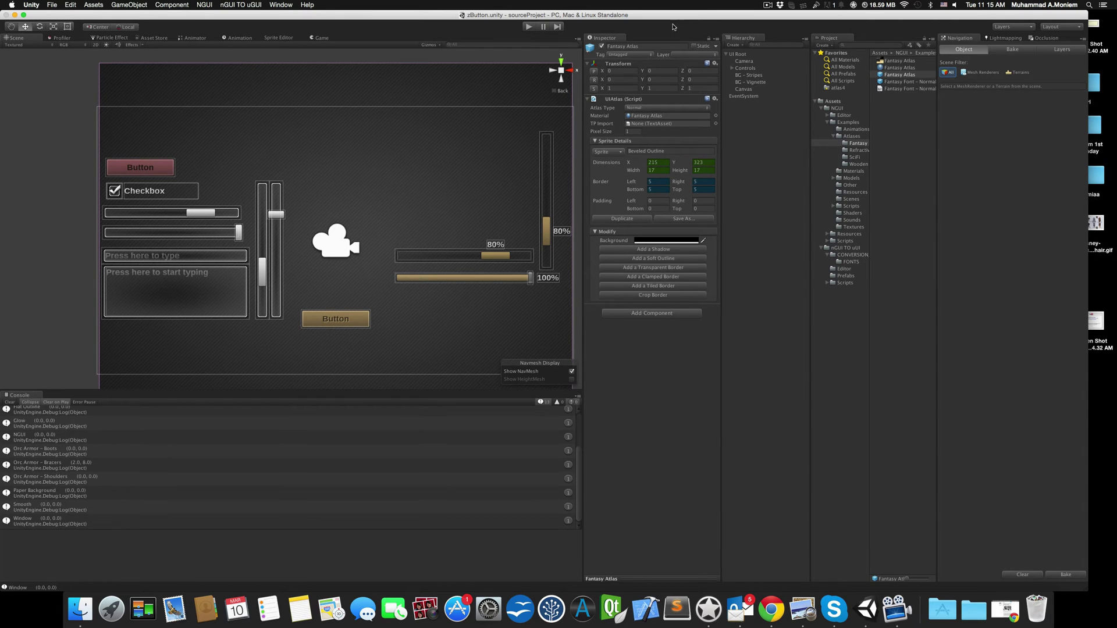
{"action": "left_click", "coordinate": [852, 256]}
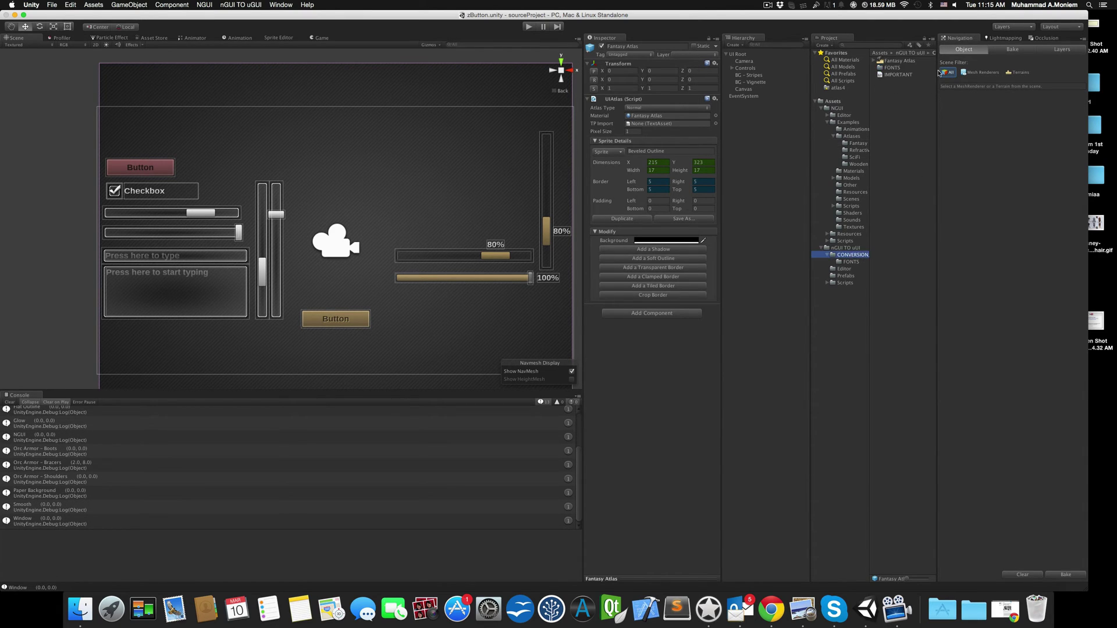
{"action": "left_click", "coordinate": [907, 62]}
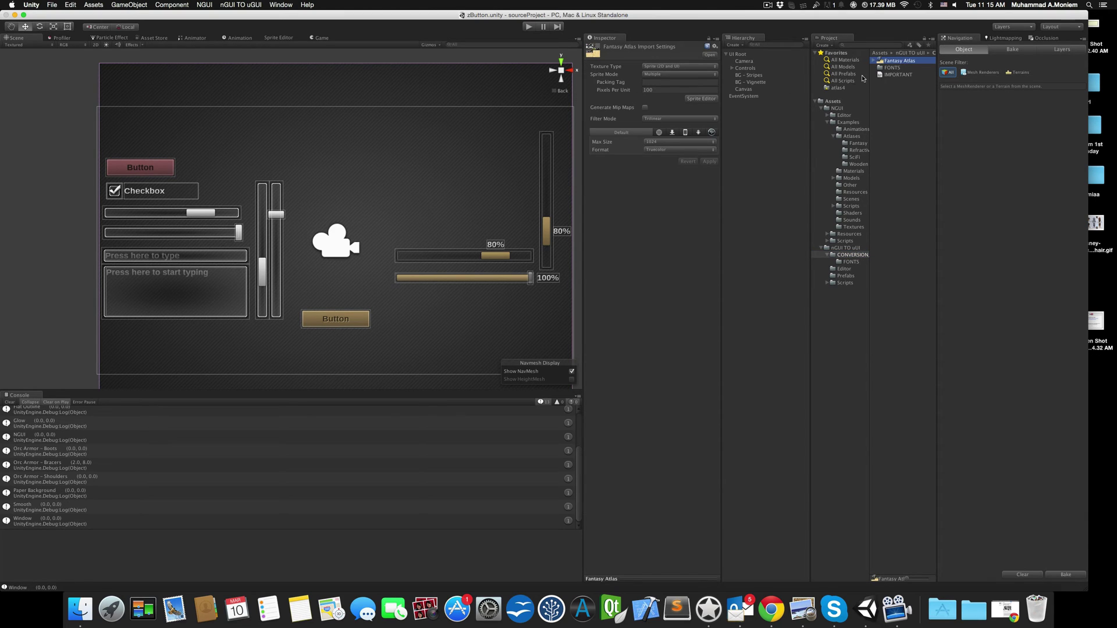
{"action": "left_click", "coordinate": [280, 4]}
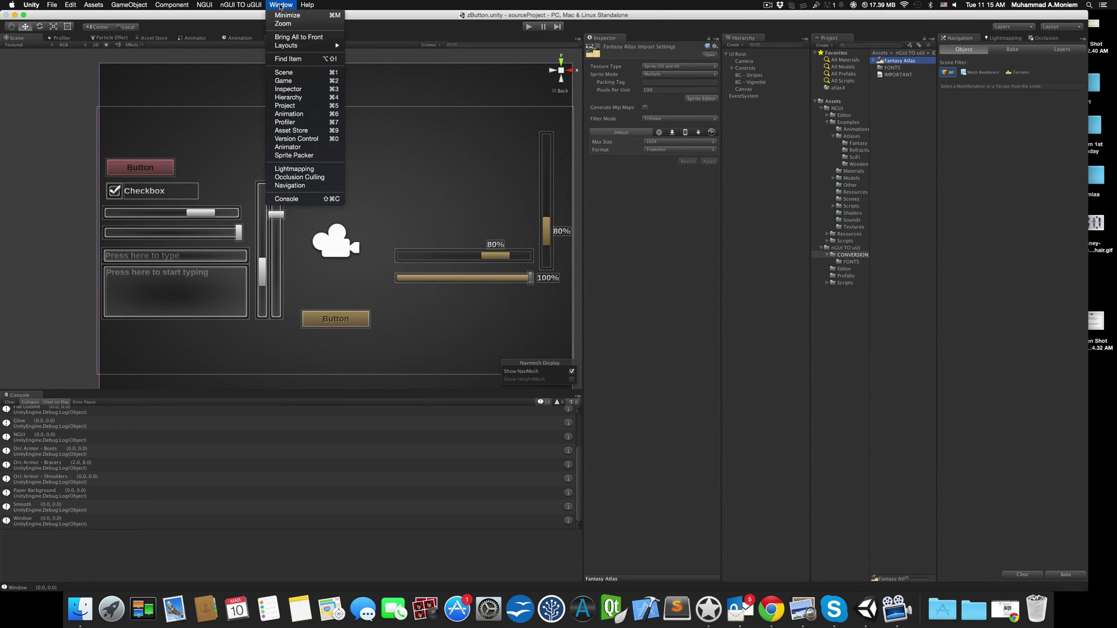
{"action": "left_click", "coordinate": [324, 158]}
{"action": "left_click", "coordinate": [706, 97]}
Examine the sprite slices and borders of the converted Fantasy Atlas, including the Orc Armor - Boots sprite.
{"action": "scroll", "coordinate": [269, 173], "scroll_direction": "up", "scroll_amount": 5}
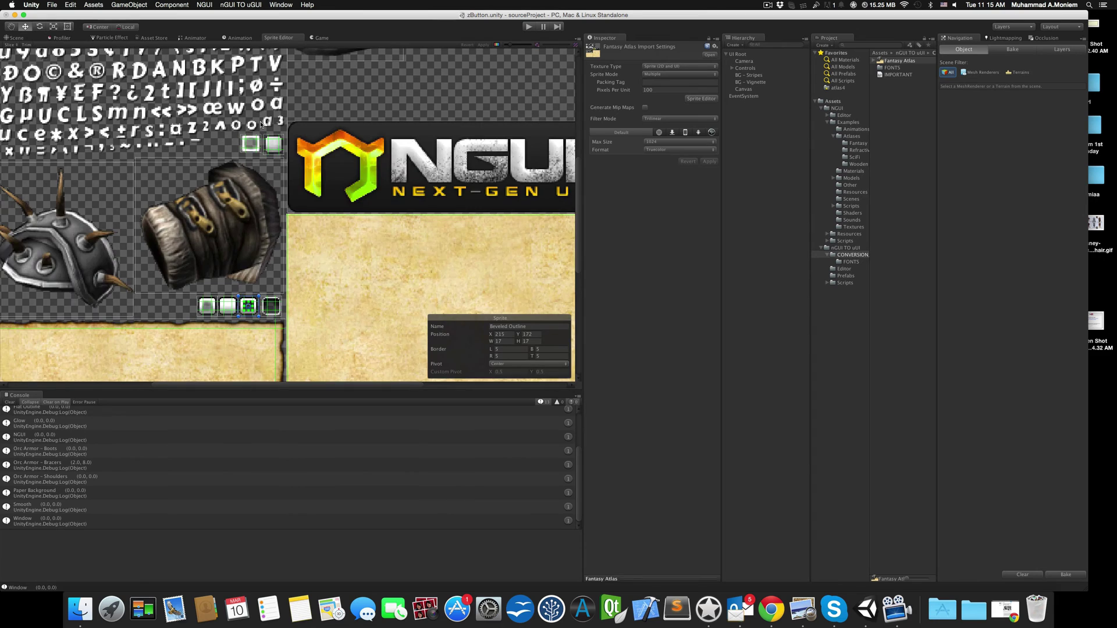
{"action": "scroll", "coordinate": [364, 210], "scroll_direction": "down", "scroll_amount": 5}
{"action": "middle_click_drag", "start_coordinate": [364, 210], "coordinate": [278, 124]}
{"action": "scroll", "coordinate": [262, 277], "scroll_direction": "up", "scroll_amount": 10}
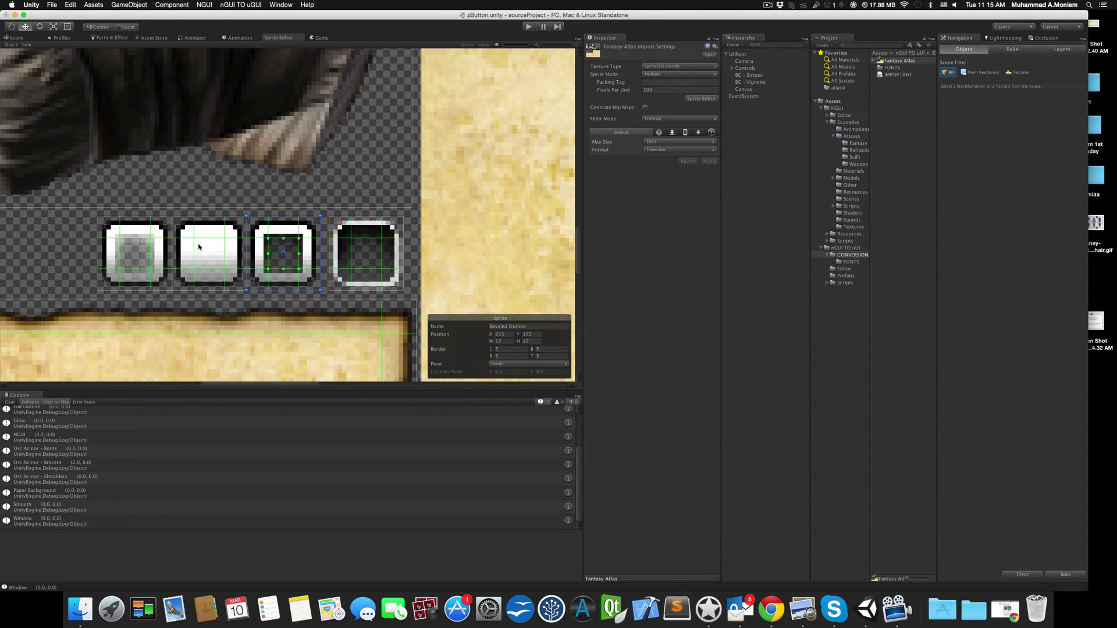
{"action": "scroll", "coordinate": [365, 171], "scroll_direction": "down", "scroll_amount": 8}
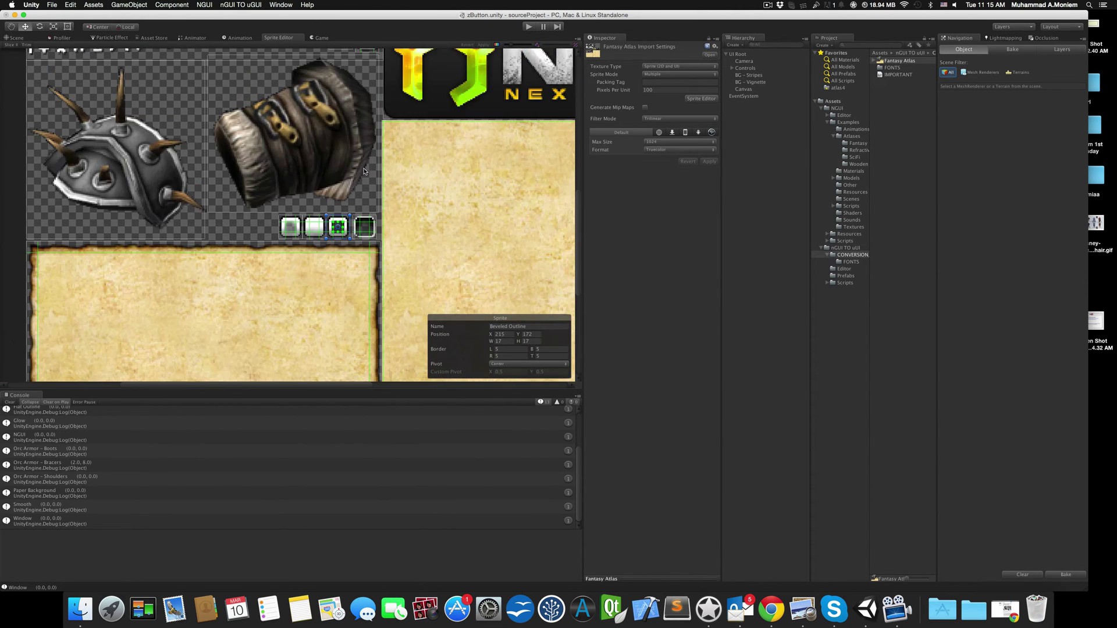
{"action": "scroll", "coordinate": [365, 170], "scroll_direction": "down", "scroll_amount": 5}
{"action": "left_click", "coordinate": [302, 128]}
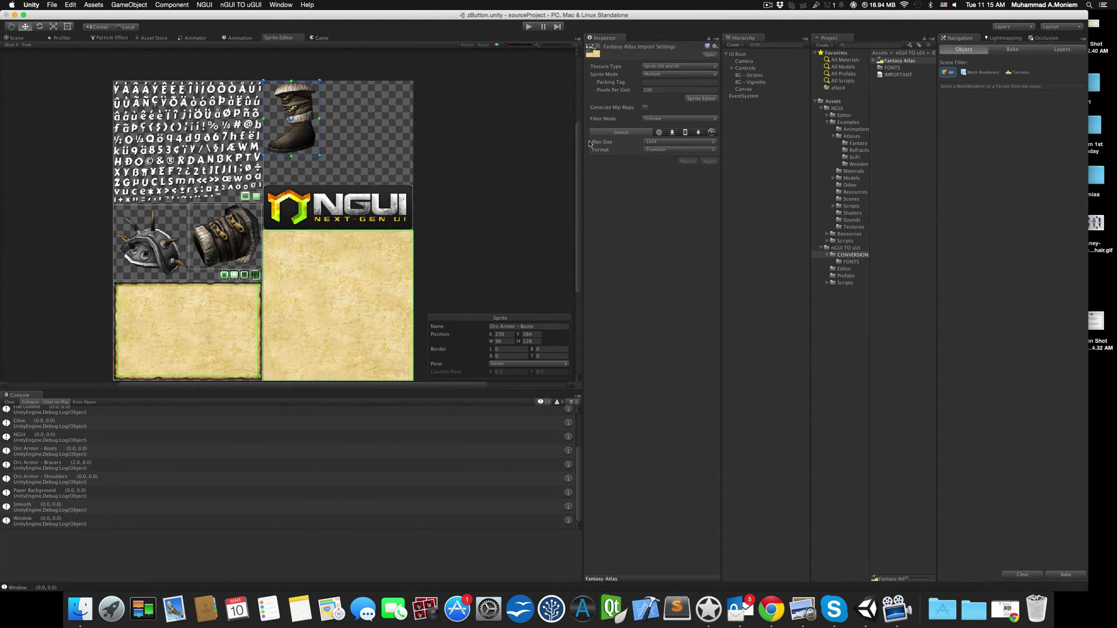
Expand the converted Fantasy Atlas and go through its individual sprites from Beveled Outline to Orc Armor - Boots, widening the asset list.
{"action": "left_click", "coordinate": [877, 61]}
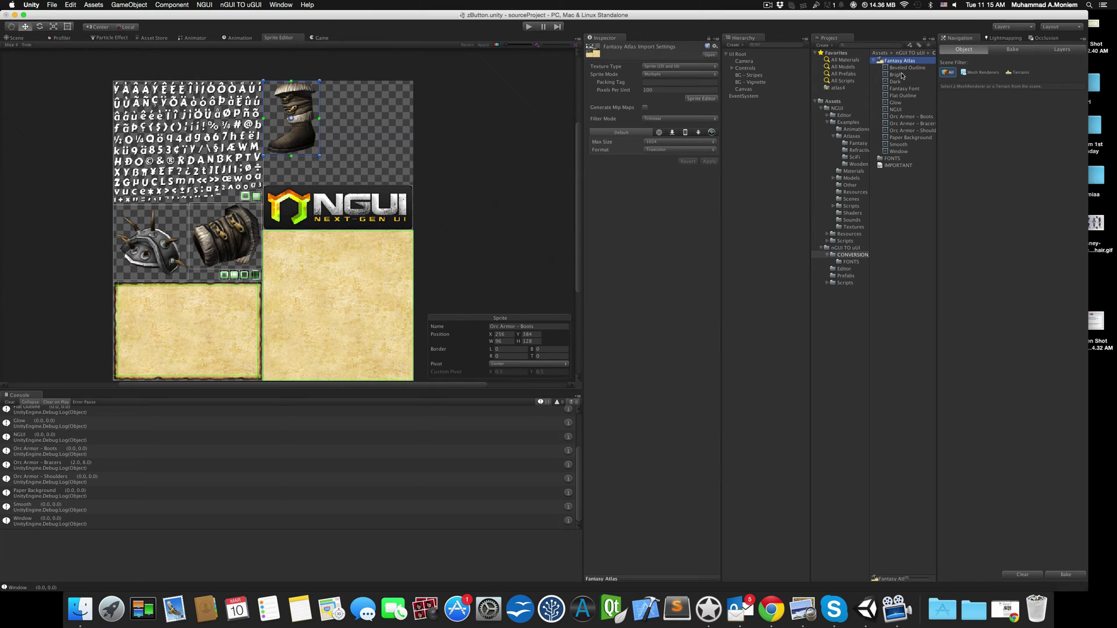
{"action": "left_click", "coordinate": [901, 68]}
{"action": "left_click", "coordinate": [900, 75]}
{"action": "left_click", "coordinate": [899, 82]}
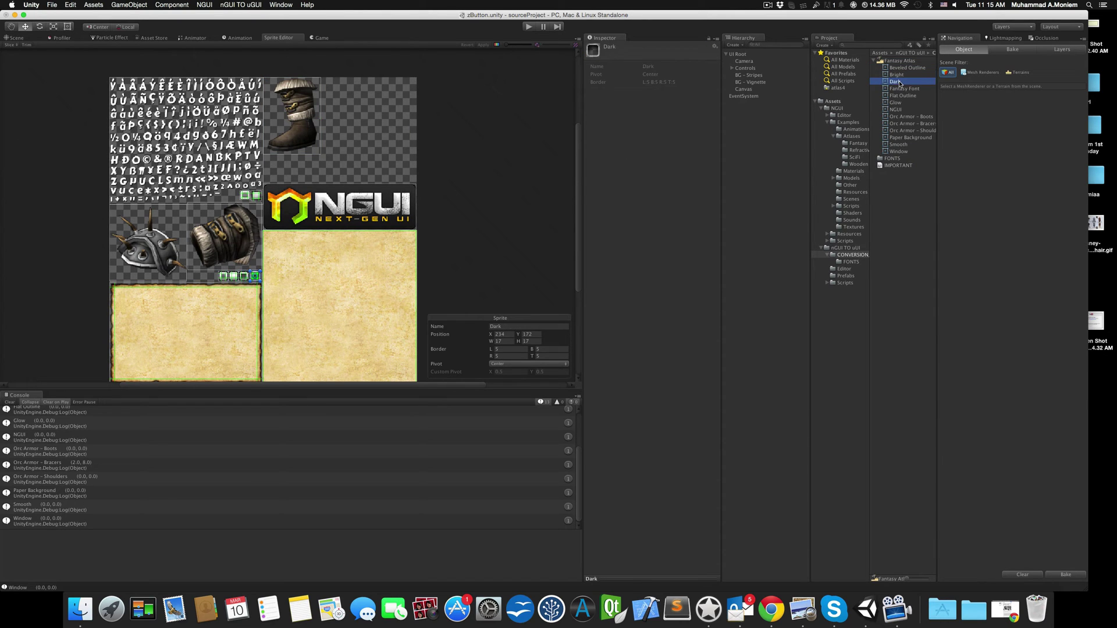
{"action": "left_click", "coordinate": [901, 89]}
{"action": "key", "text": "Down"}
{"action": "key", "text": "Down"}
{"action": "key", "text": "Down"}
{"action": "key", "text": "Down"}
{"action": "key", "text": "Down"}
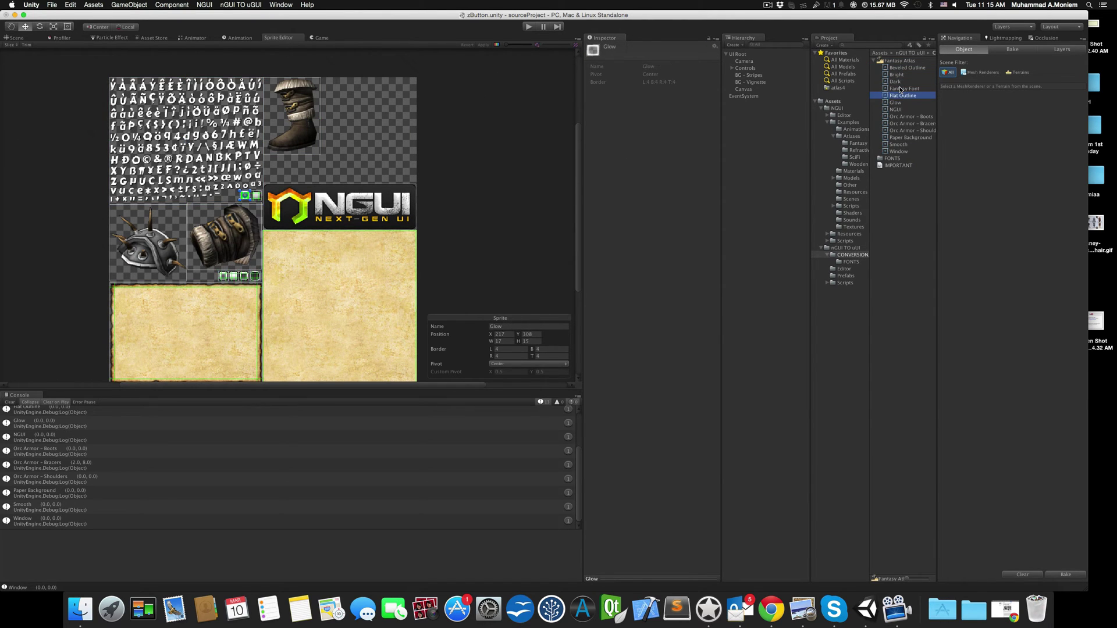
{"action": "key", "text": "Up"}
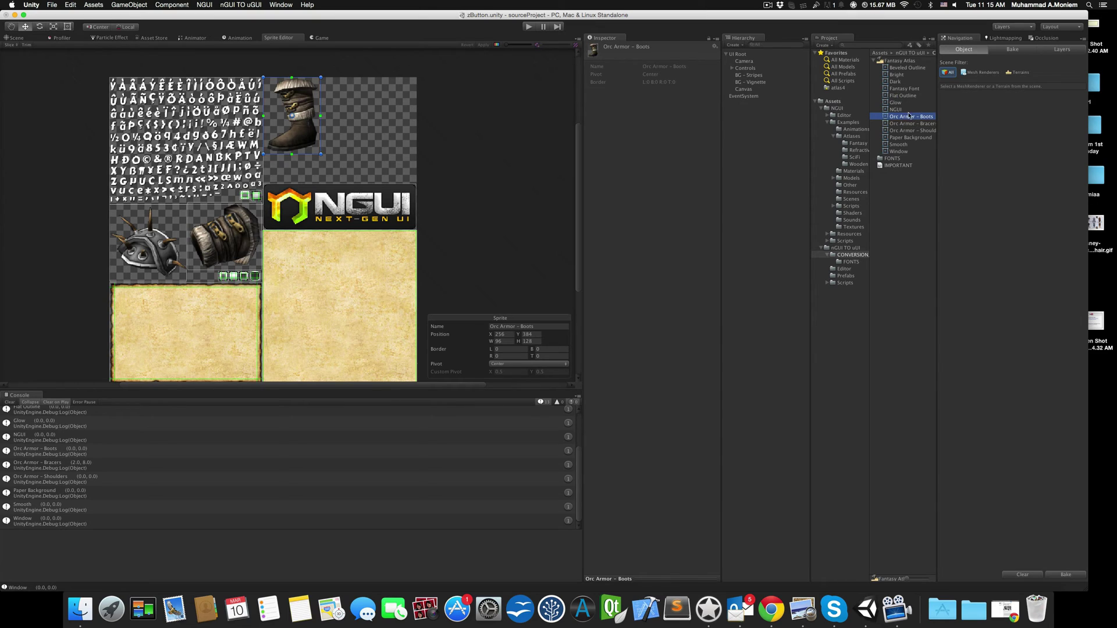
{"action": "left_click_drag", "start_coordinate": [938, 126], "coordinate": [944, 127]}
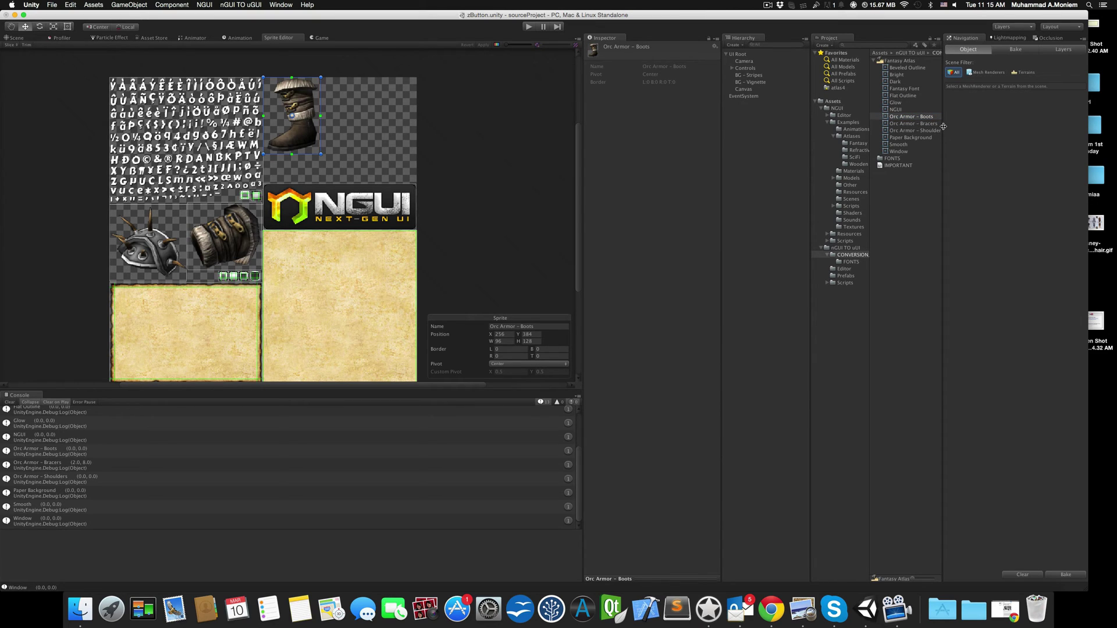
View the sprite list of the original Fantasy Atlas prefab in the Fantasy folder, and close it.
{"action": "left_click", "coordinate": [851, 136]}
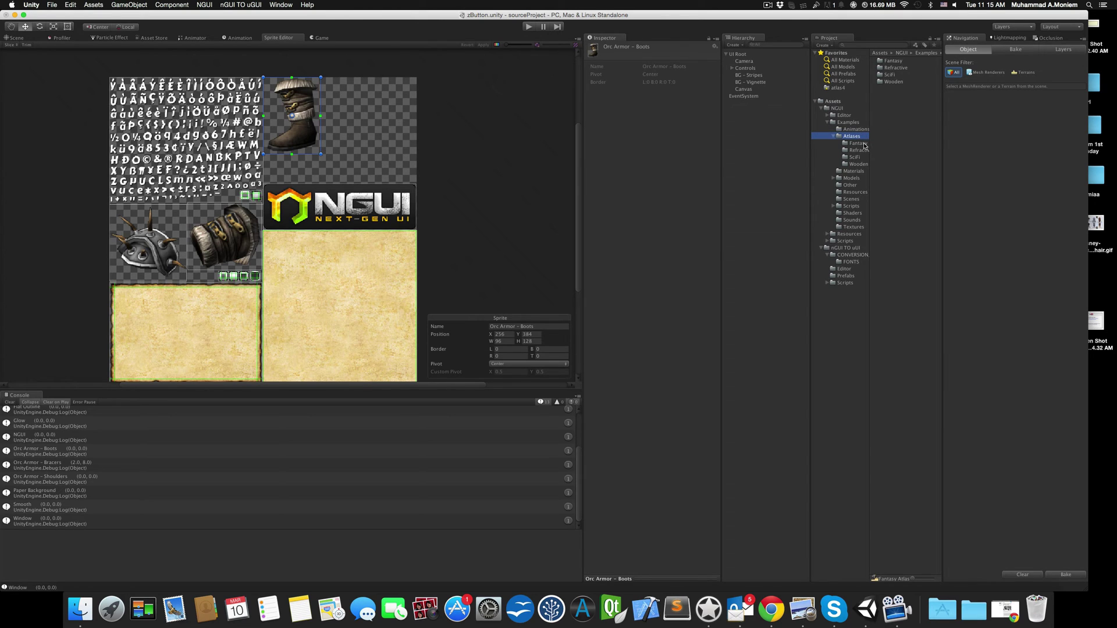
{"action": "left_click", "coordinate": [865, 144]}
{"action": "left_click", "coordinate": [864, 150]}
{"action": "left_click", "coordinate": [852, 137]}
{"action": "left_click", "coordinate": [857, 143]}
{"action": "left_click", "coordinate": [904, 75]}
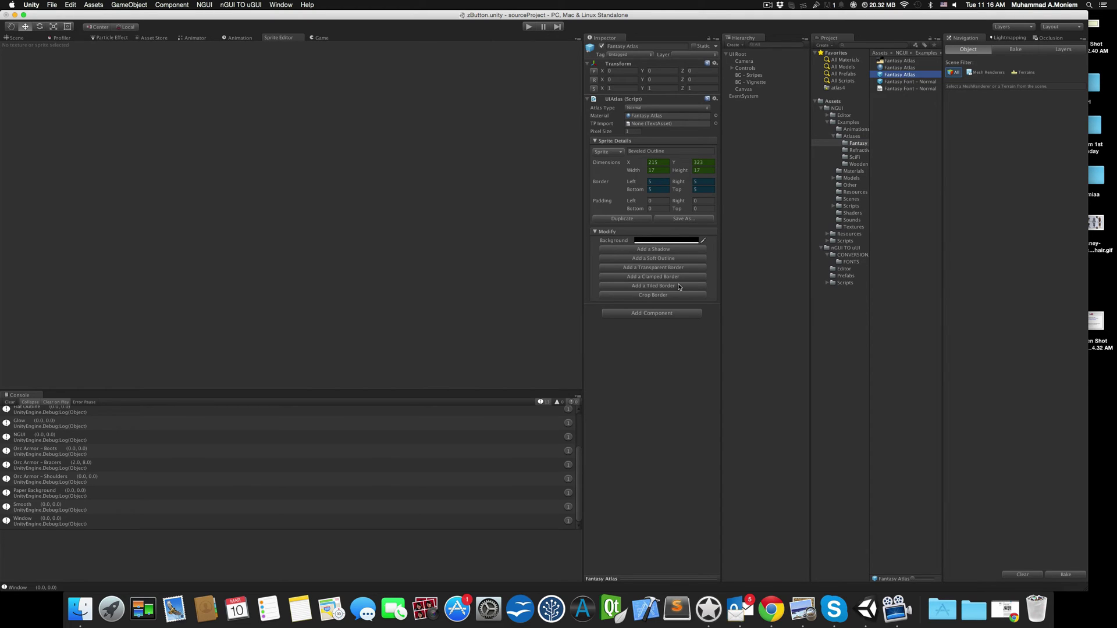
{"action": "left_click", "coordinate": [619, 151]}
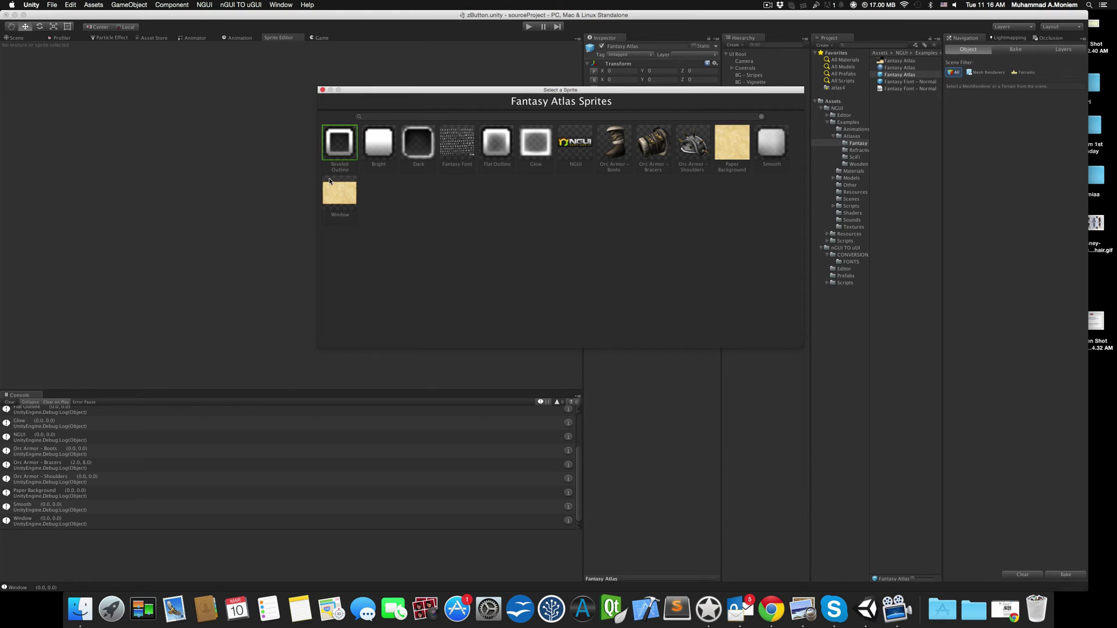
{"action": "left_click", "coordinate": [322, 90]}
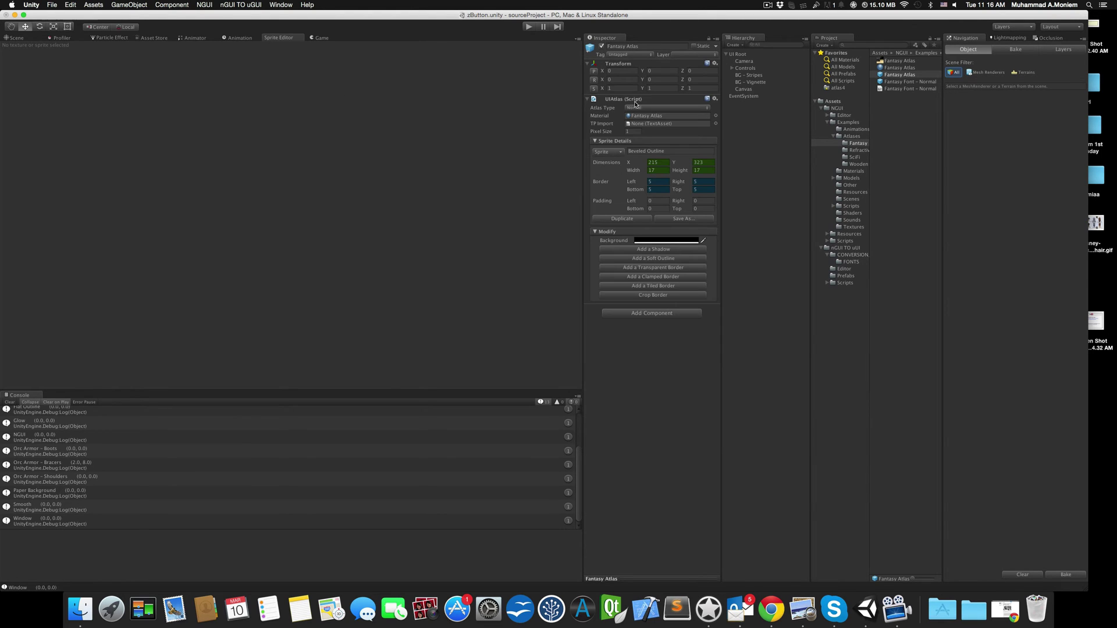
Compare the original Fantasy Atlas texture with its converted version in the CONVERSION folder.
{"action": "left_click", "coordinate": [901, 61]}
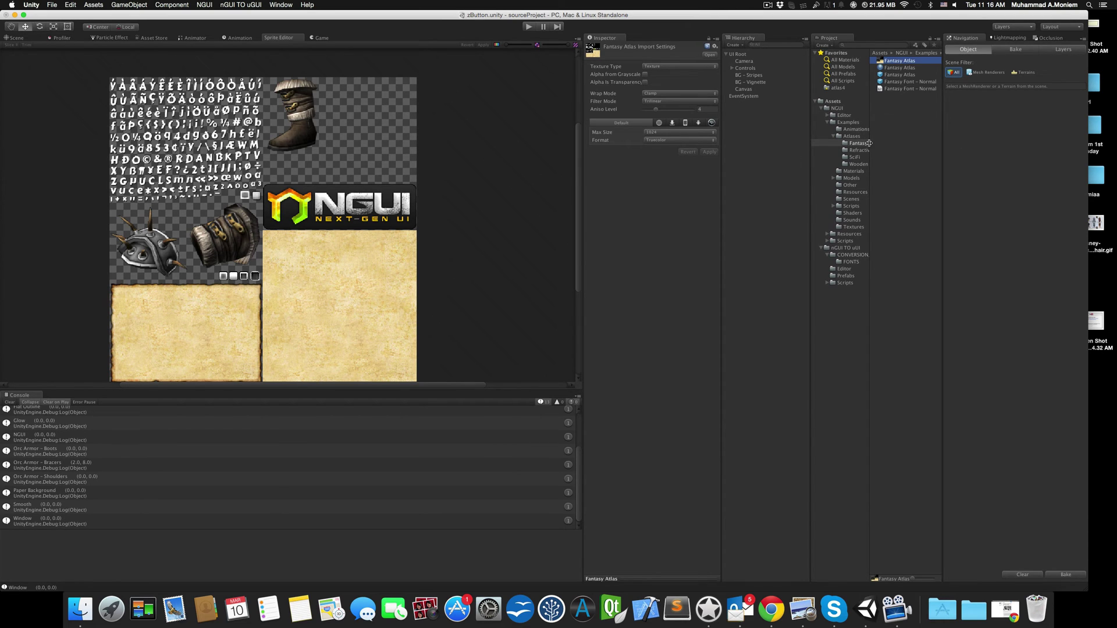
{"action": "left_click", "coordinate": [845, 256]}
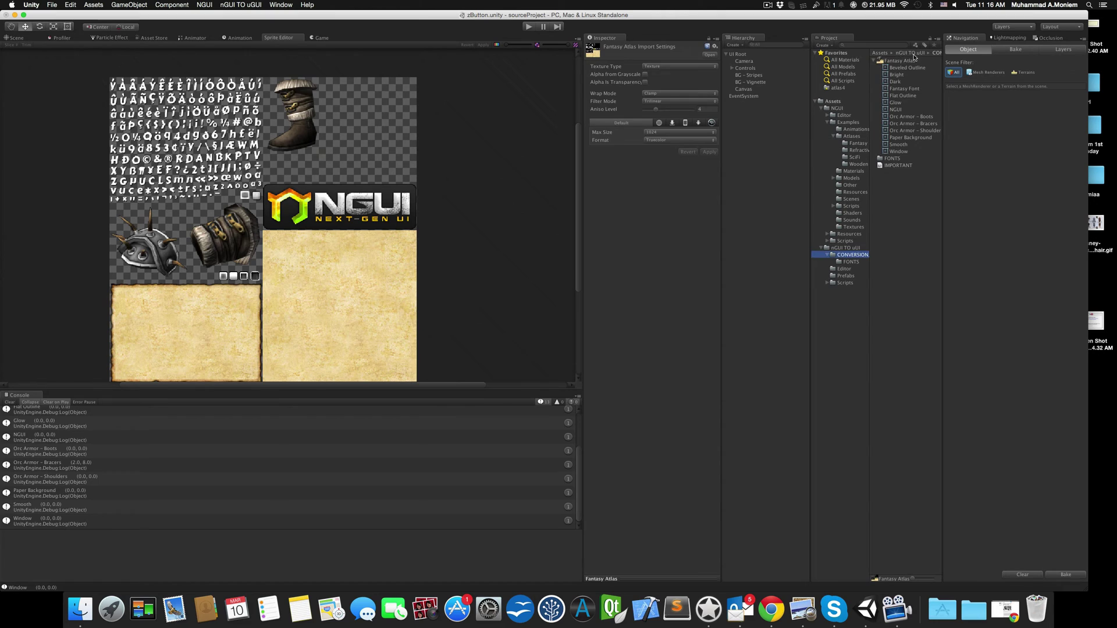
{"action": "left_click", "coordinate": [911, 61]}
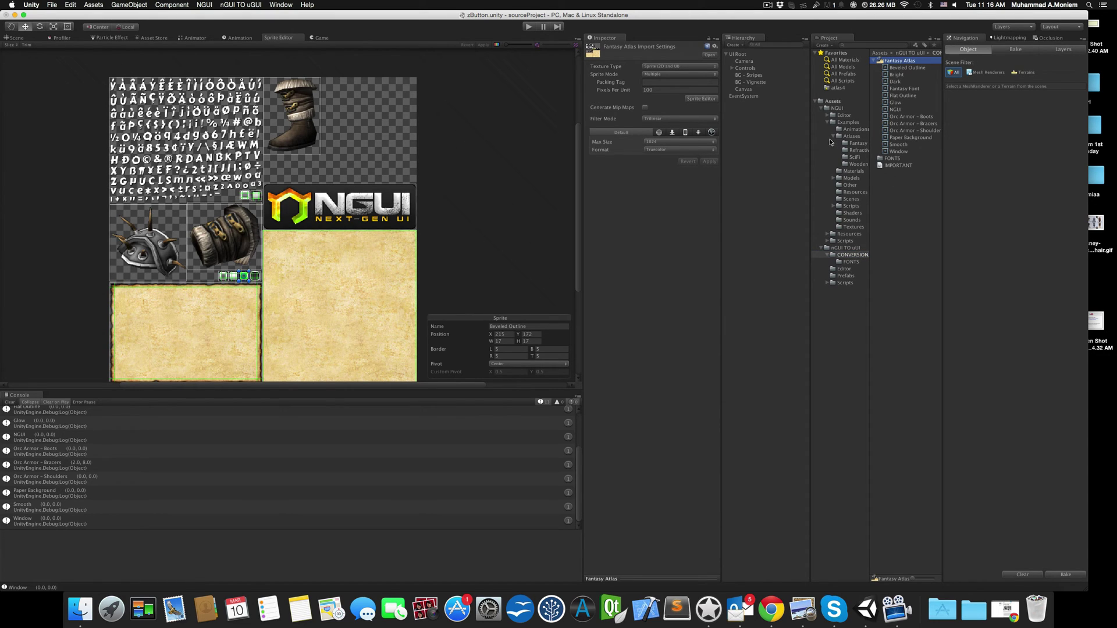
Try to convert the atlases used in the current scene with Atlas Convert.
{"action": "left_click", "coordinate": [240, 5]}
{"action": "mouse_move", "coordinate": [262, 15]}
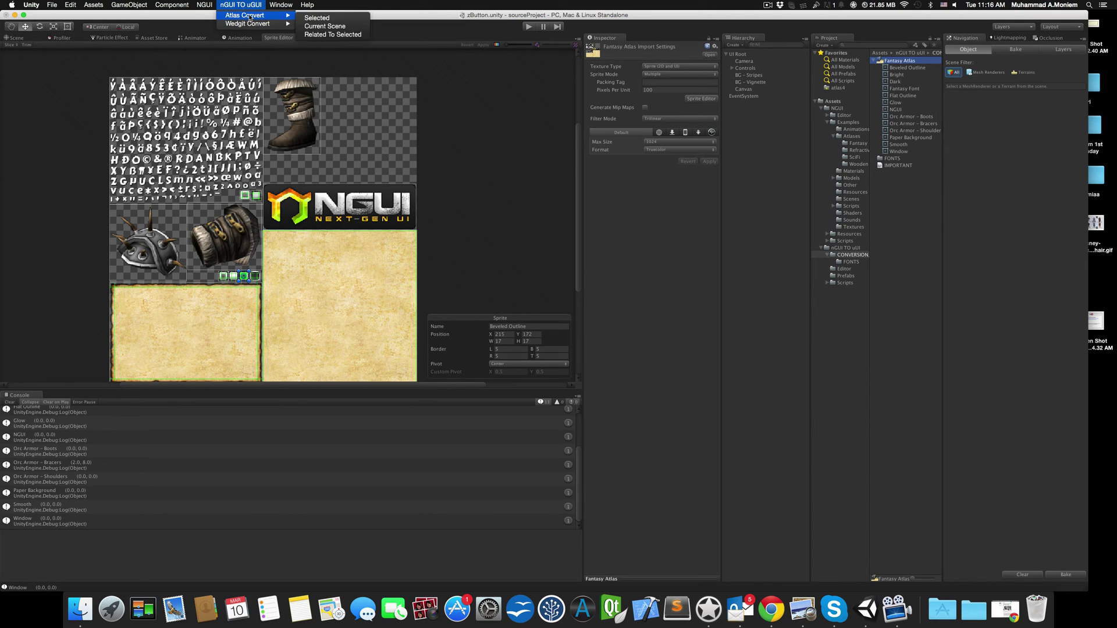
{"action": "left_click", "coordinate": [326, 26]}
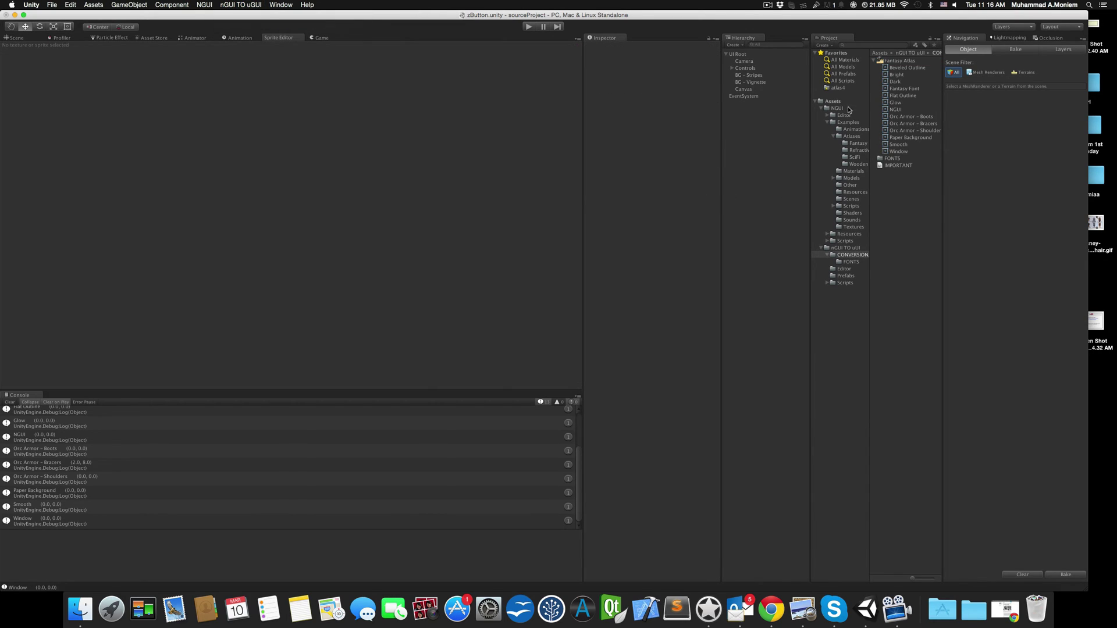
Return to the scene view and convert the atlases used in the current scene with Atlas Convert.
{"action": "left_click", "coordinate": [15, 38]}
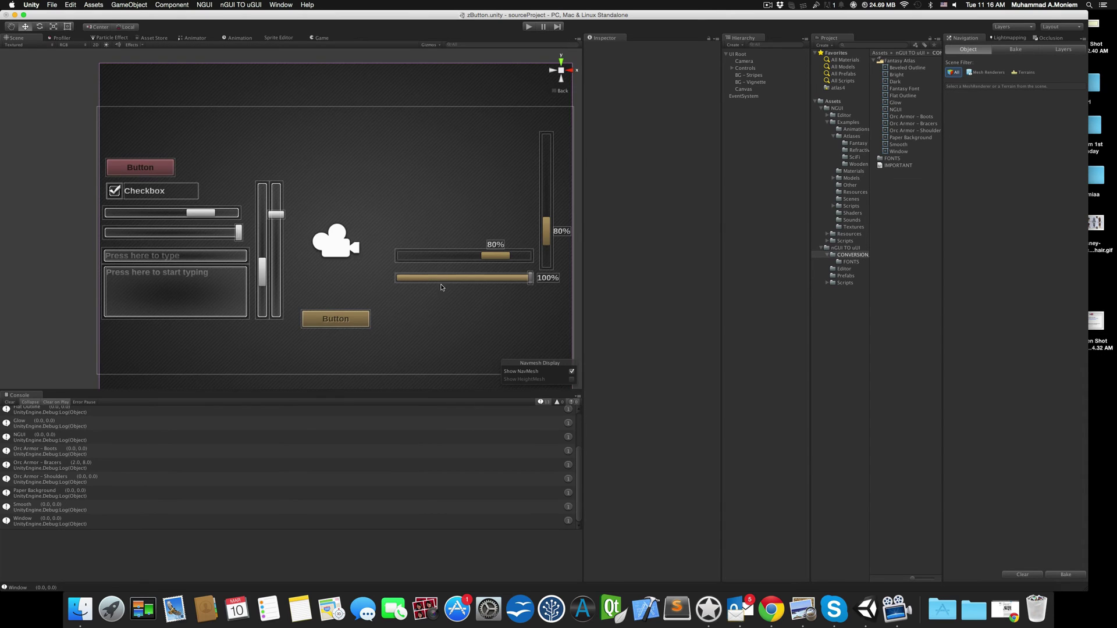
{"action": "scroll", "coordinate": [441, 287], "scroll_direction": "down", "scroll_amount": 5}
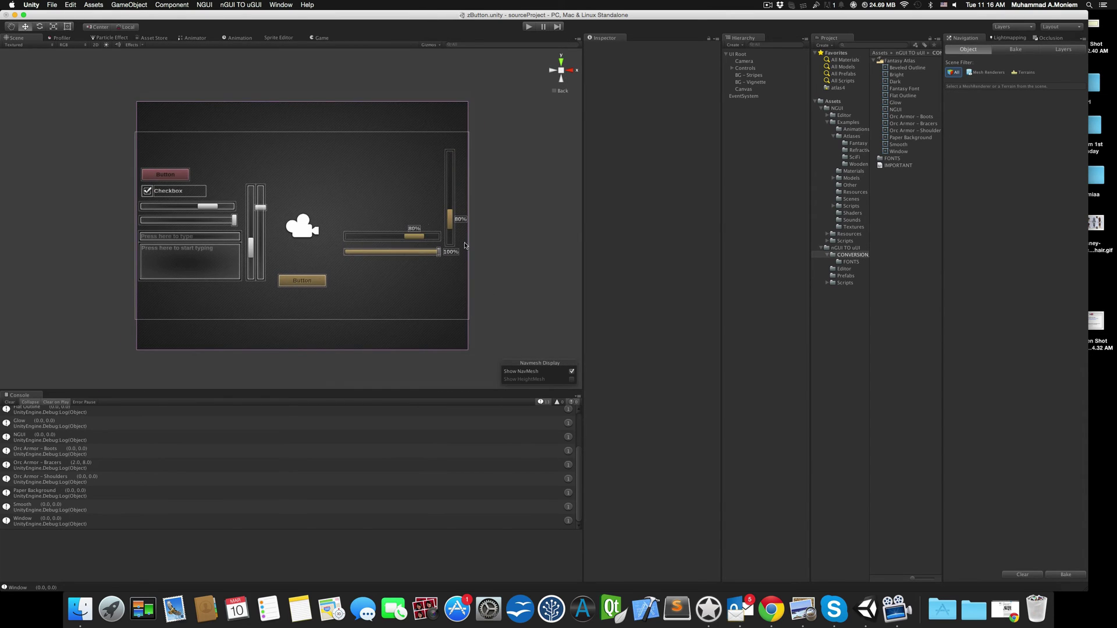
{"action": "left_click", "coordinate": [227, 4]}
{"action": "mouse_move", "coordinate": [262, 15]}
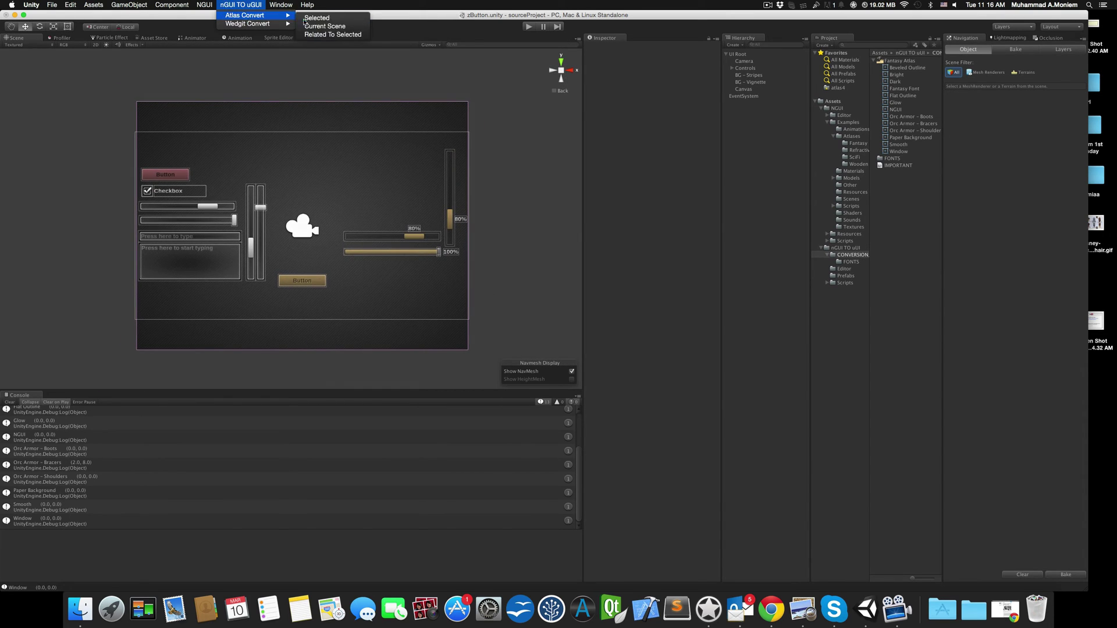
{"action": "left_click", "coordinate": [331, 29]}
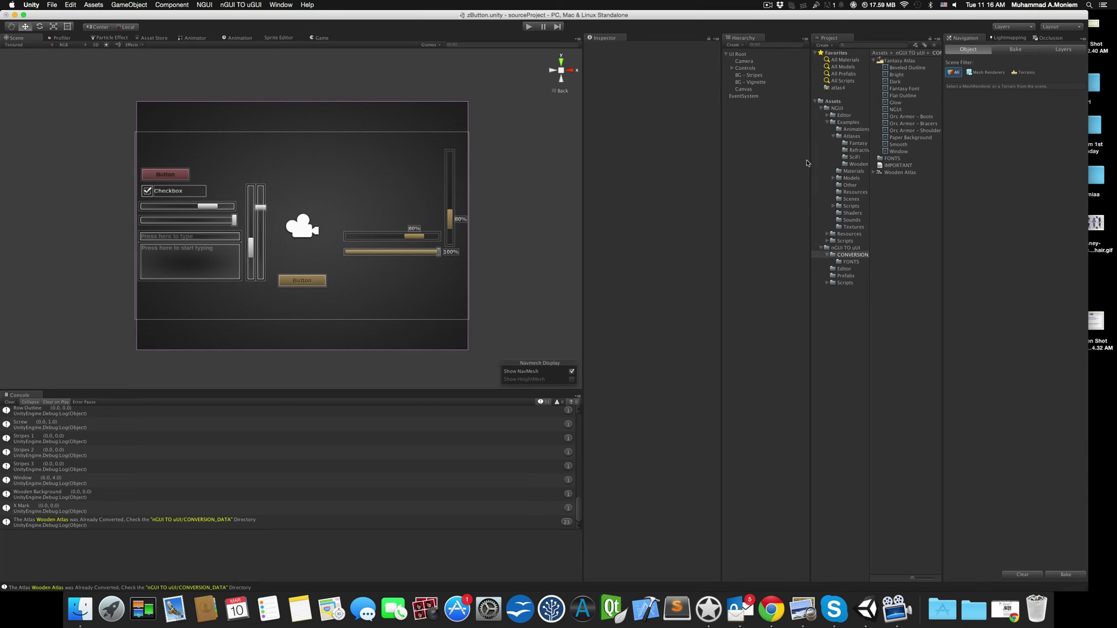
Collapse the Fantasy Atlas and expand the converted Wooden Atlas to view its sprites, including Arimo14.
{"action": "left_click", "coordinate": [874, 60]}
{"action": "left_click", "coordinate": [900, 82]}
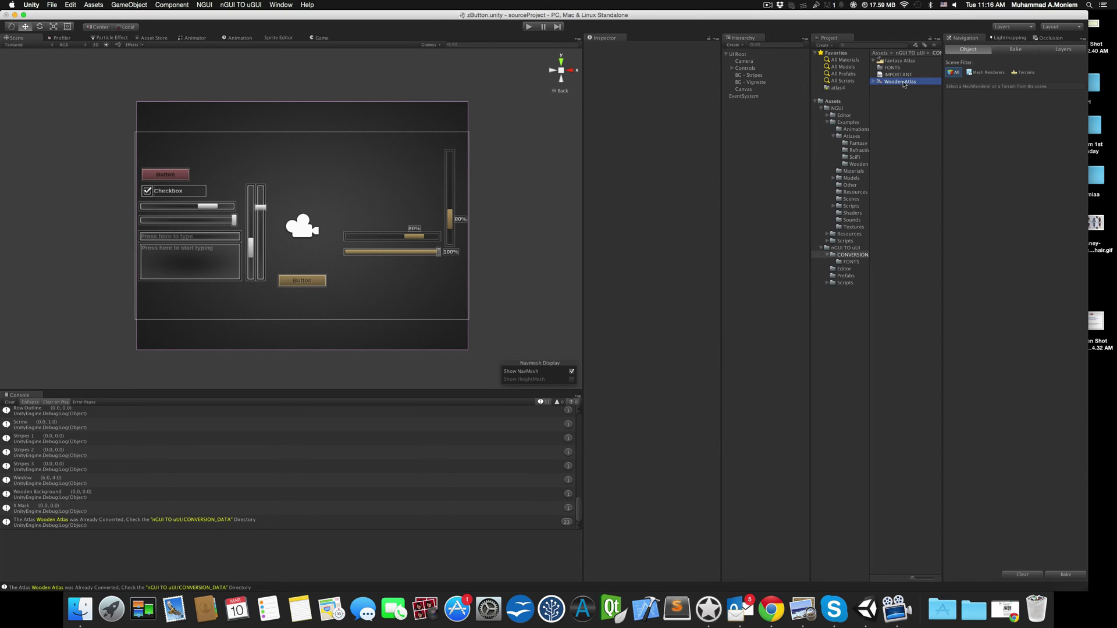
{"action": "left_click", "coordinate": [874, 82]}
{"action": "left_click", "coordinate": [904, 89]}
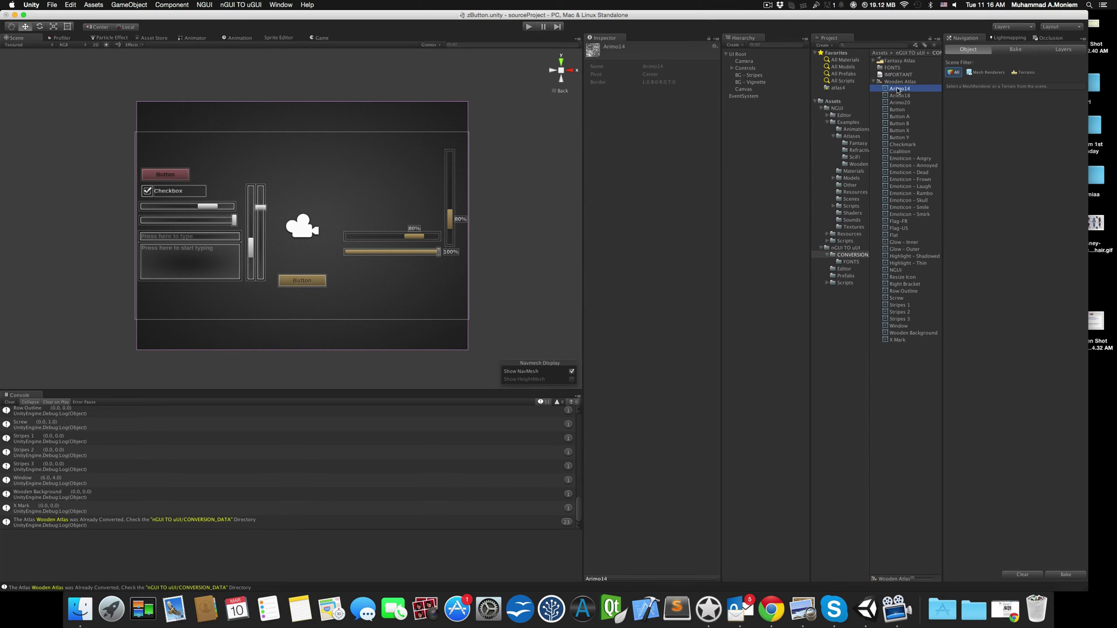
Examine the converted Wooden Atlas in the Sprite Editor, checking the slices of its buttons, fonts, flags and wooden background.
{"action": "left_click", "coordinate": [894, 82]}
{"action": "left_click", "coordinate": [700, 99]}
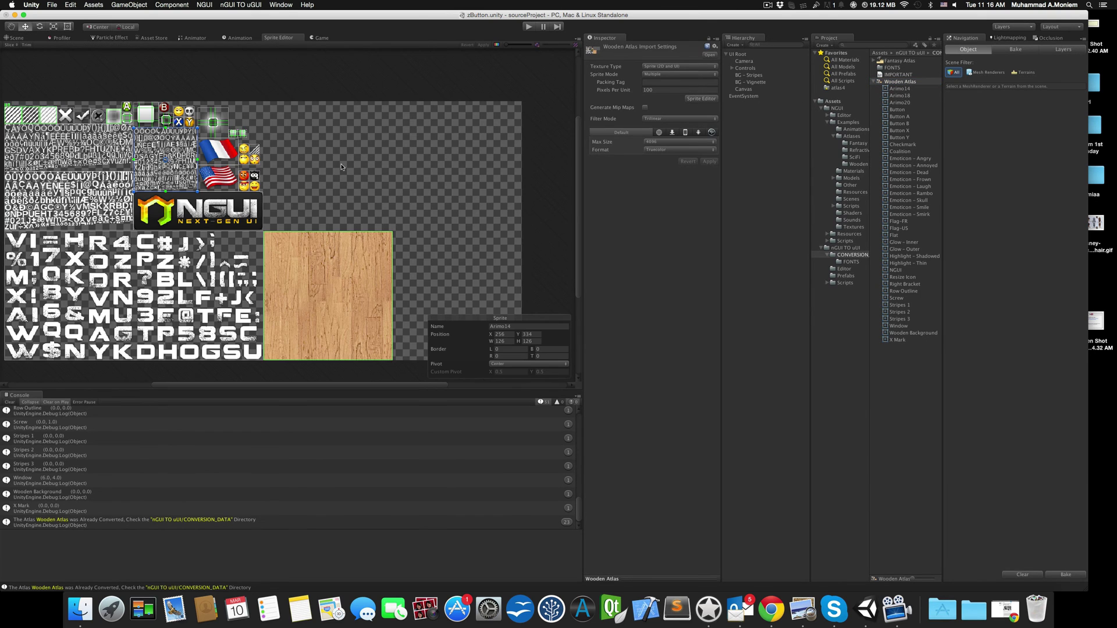
{"action": "scroll", "coordinate": [335, 188], "scroll_direction": "up", "scroll_amount": 5}
{"action": "middle_click_drag", "start_coordinate": [371, 76], "coordinate": [392, 256]}
{"action": "scroll", "coordinate": [307, 246], "scroll_direction": "up", "scroll_amount": 3}
{"action": "middle_click_drag", "start_coordinate": [307, 246], "coordinate": [379, 281]}
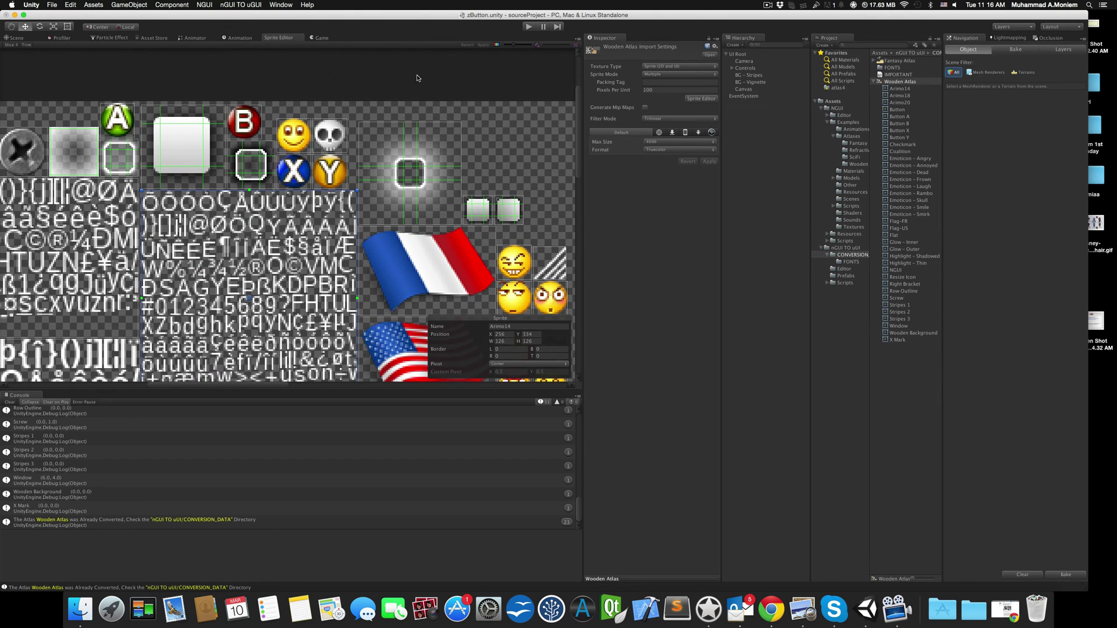
{"action": "middle_click_drag", "start_coordinate": [158, 184], "coordinate": [384, 160]}
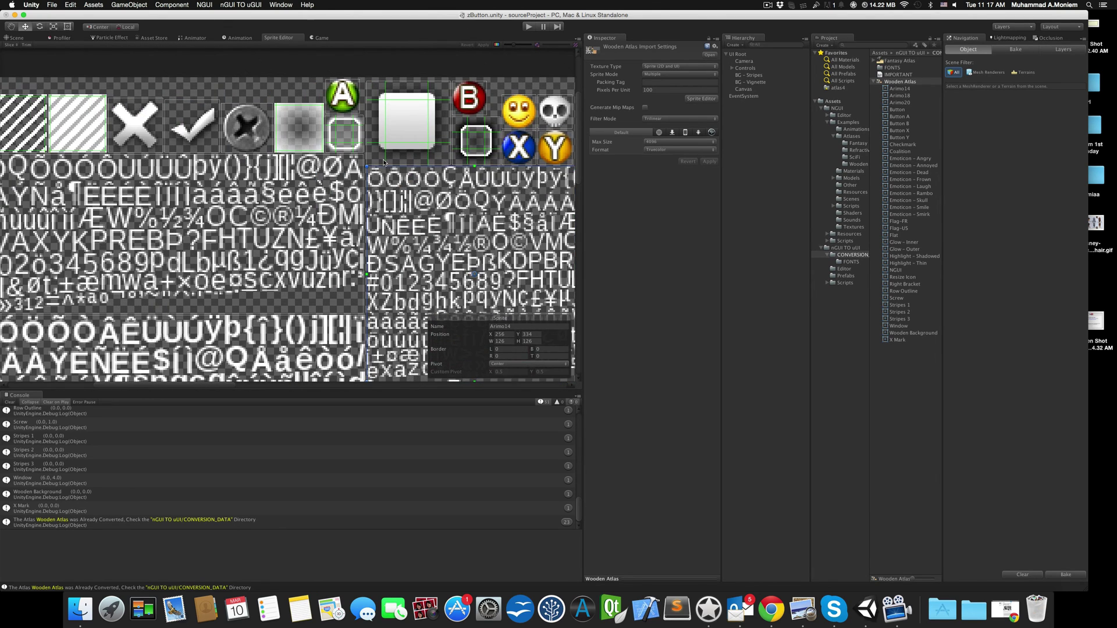
{"action": "middle_click_drag", "start_coordinate": [201, 182], "coordinate": [380, 163]}
{"action": "scroll", "coordinate": [376, 204], "scroll_direction": "down", "scroll_amount": 5}
{"action": "middle_click_drag", "start_coordinate": [377, 205], "coordinate": [248, 96]}
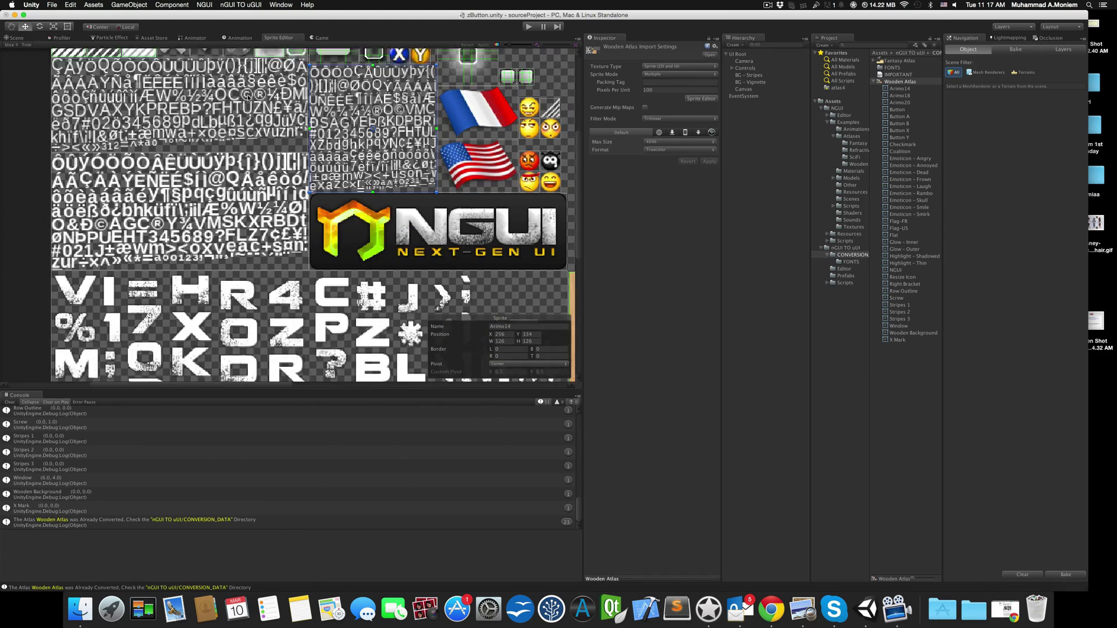
{"action": "scroll", "coordinate": [248, 97], "scroll_direction": "down", "scroll_amount": 5}
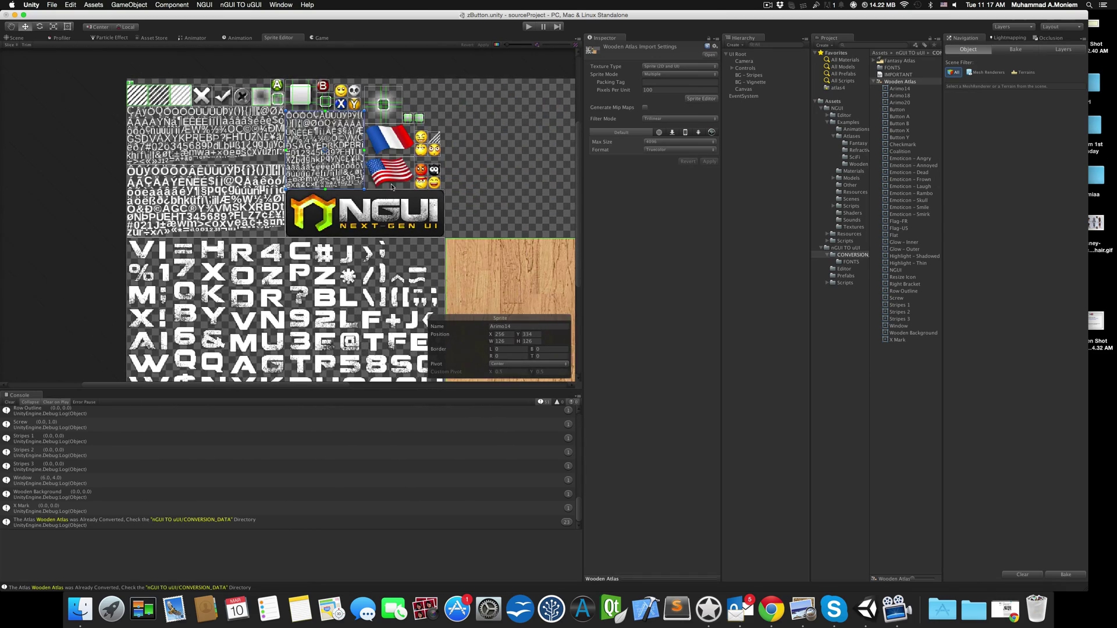
{"action": "scroll", "coordinate": [392, 186], "scroll_direction": "down", "scroll_amount": 5}
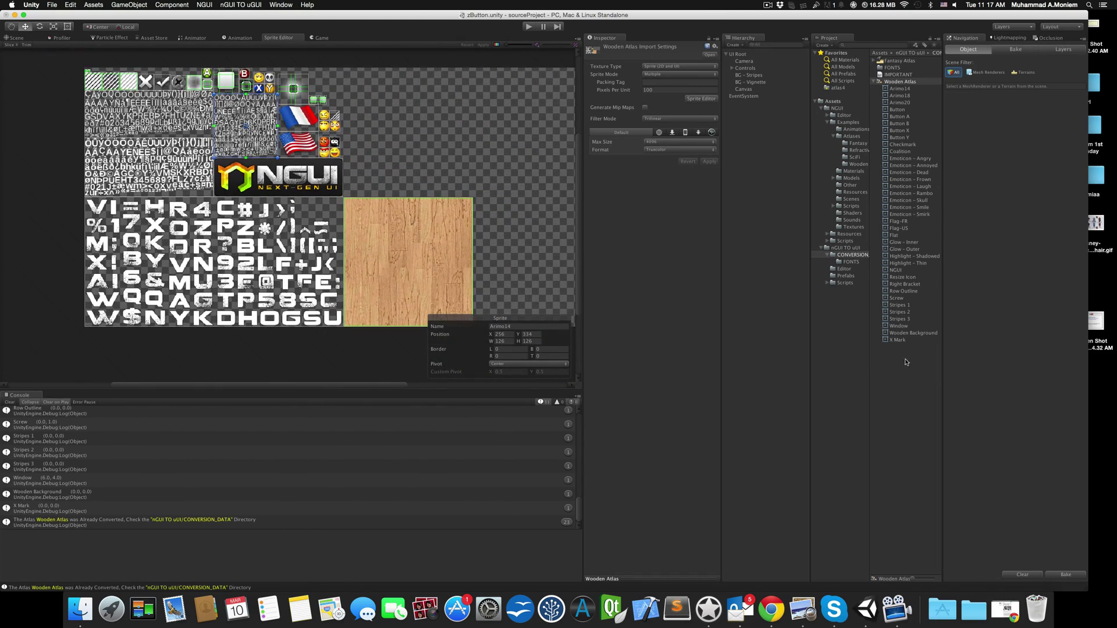
Collapse the converted Wooden Atlas and delete it from the CONVERSION_DATA folder.
{"action": "left_click", "coordinate": [906, 362]}
{"action": "left_click", "coordinate": [874, 81]}
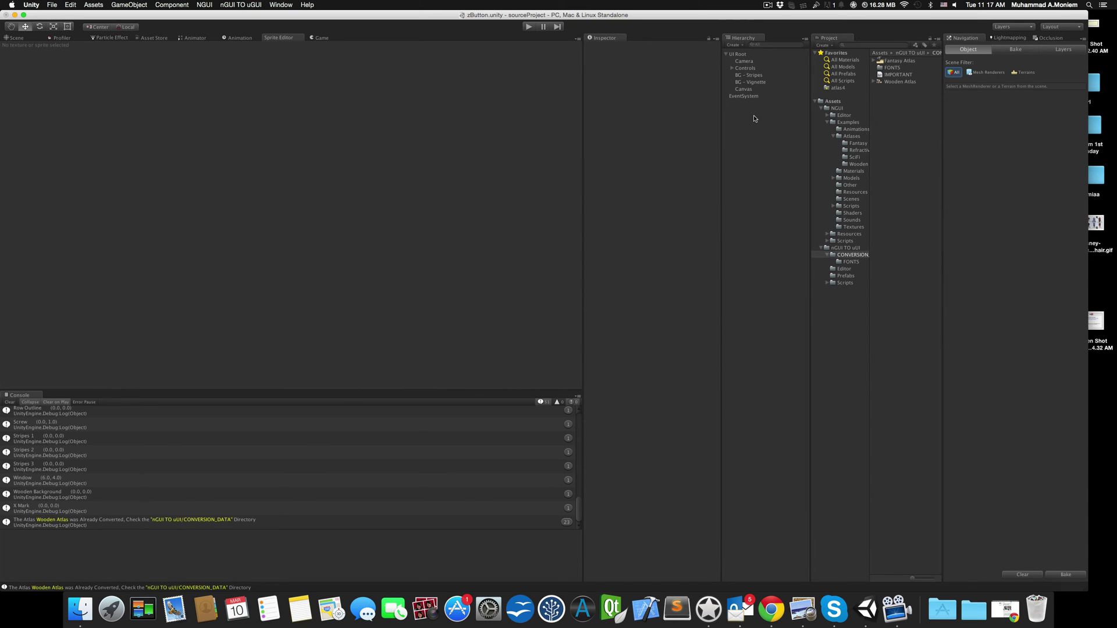
{"action": "left_click", "coordinate": [909, 82]}
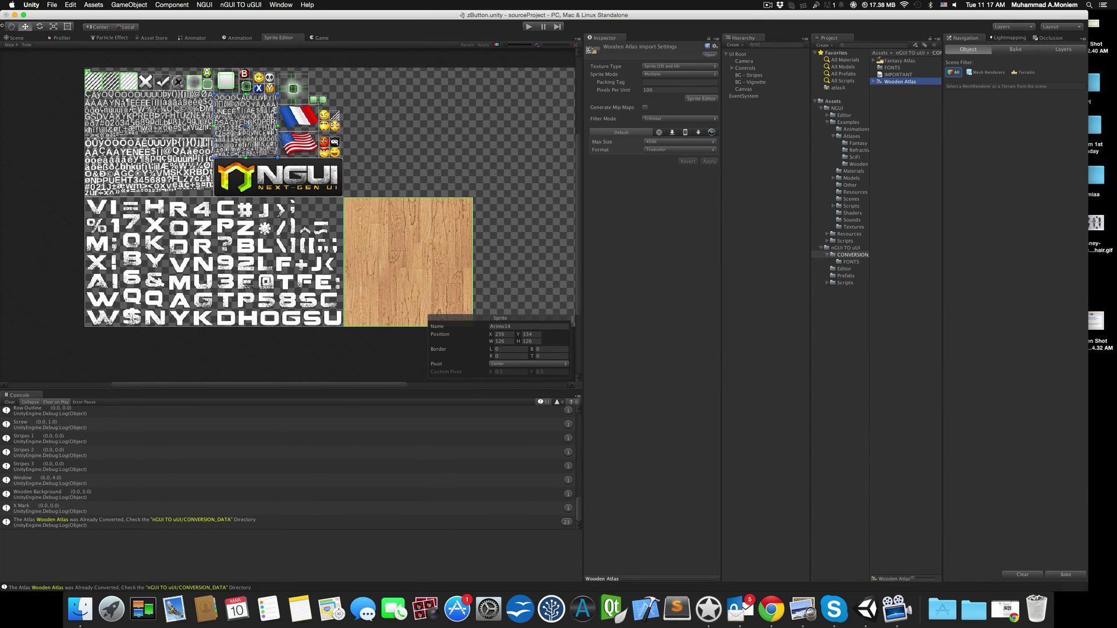
{"action": "left_click", "coordinate": [27, 38]}
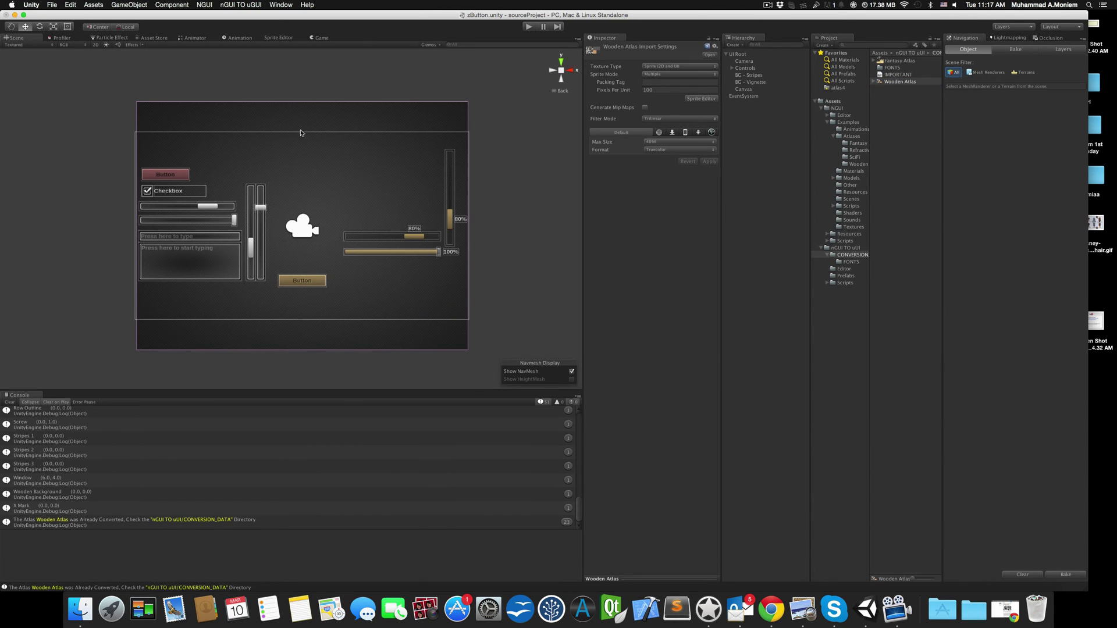
{"action": "right_click", "coordinate": [906, 83]}
{"action": "left_click", "coordinate": [924, 125]}
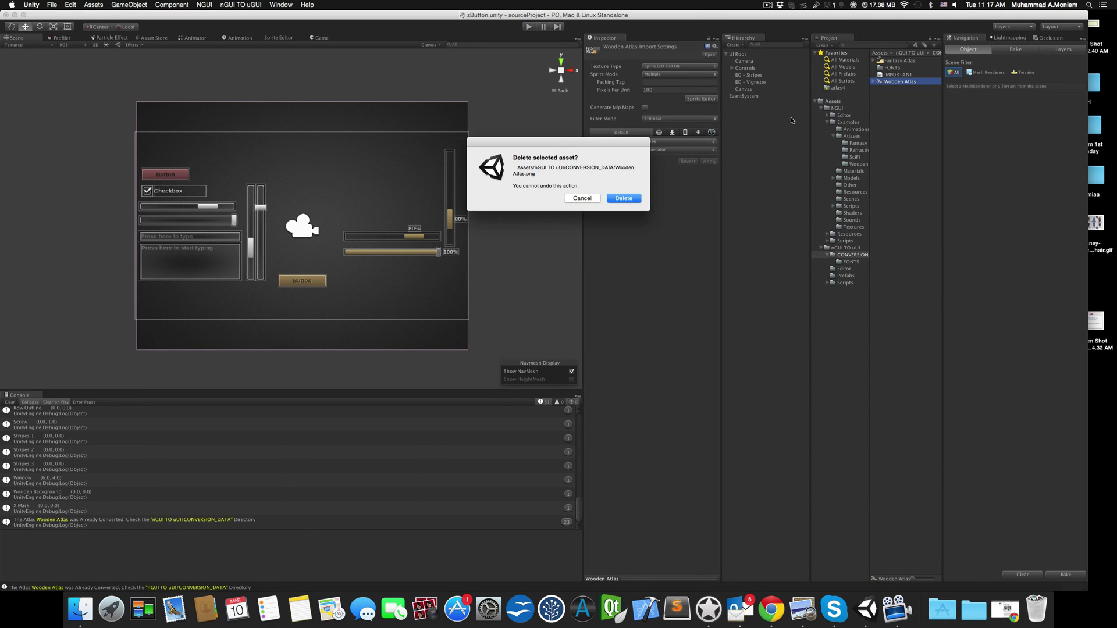
{"action": "key", "text": "Return"}
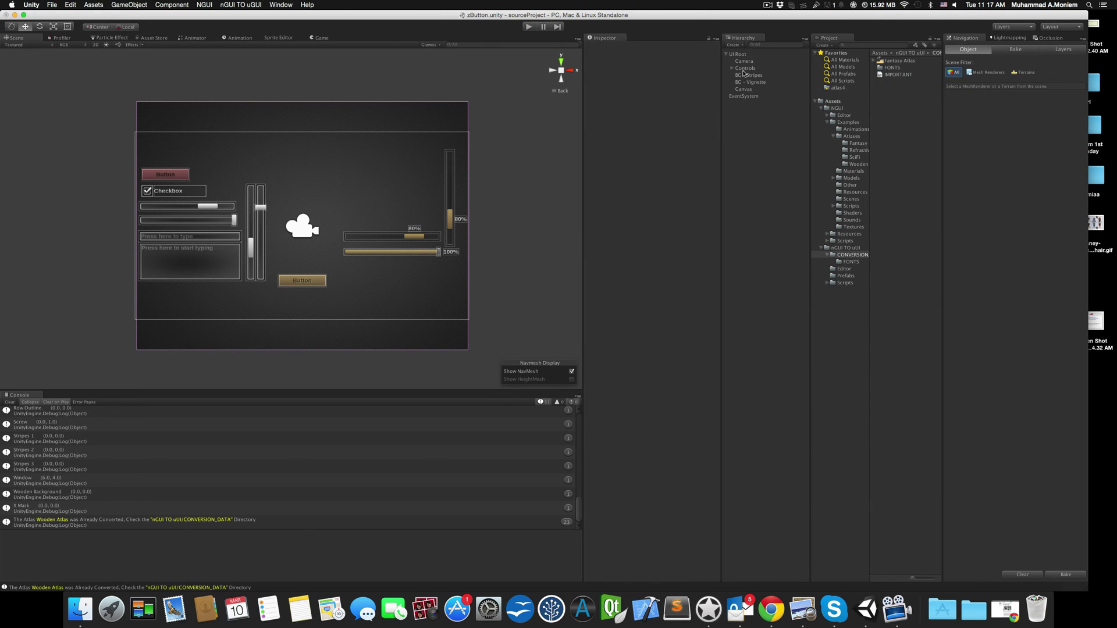
Convert the atlas related to the red Simple Button in the scene using Atlas Convert's Related To Selected option.
{"action": "scroll", "coordinate": [122, 182], "scroll_direction": "up", "scroll_amount": 5}
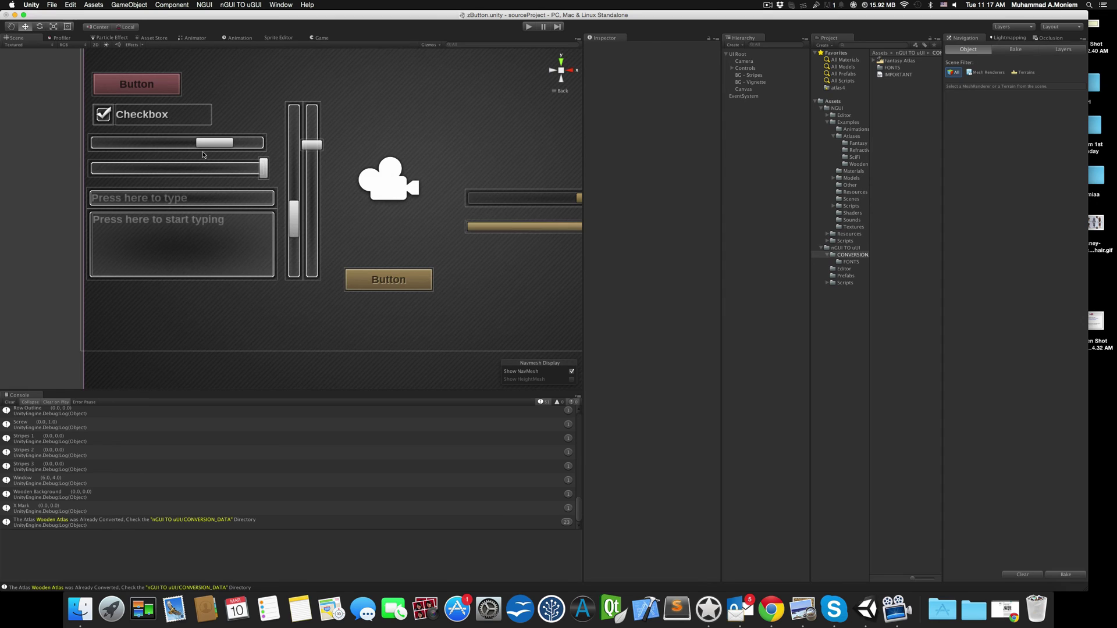
{"action": "left_click", "coordinate": [163, 83]}
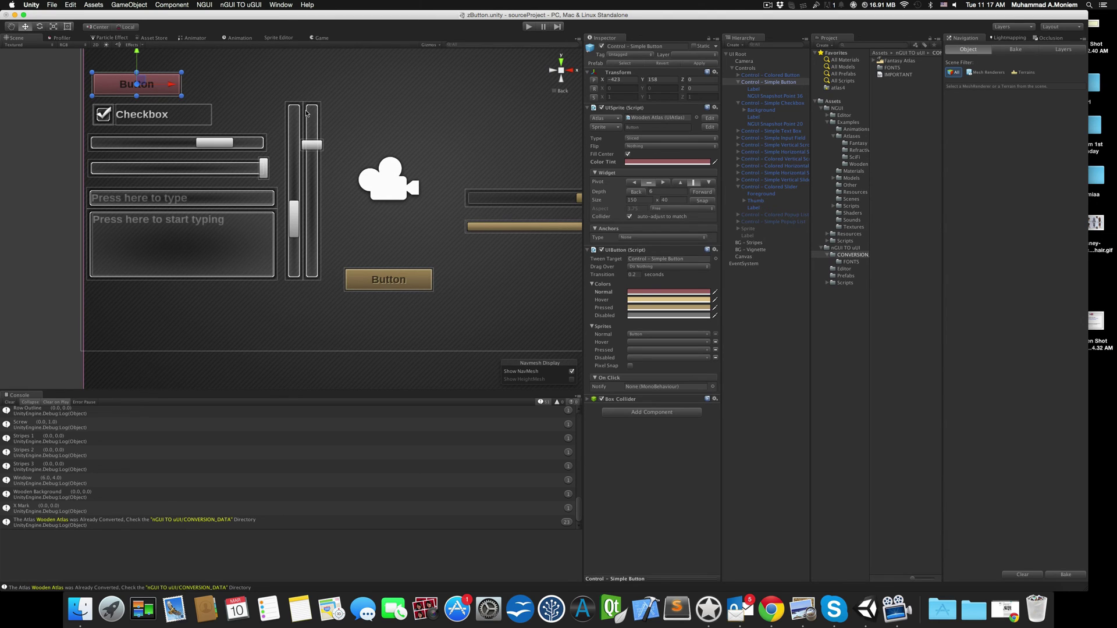
{"action": "left_click", "coordinate": [240, 5]}
{"action": "mouse_move", "coordinate": [248, 15]}
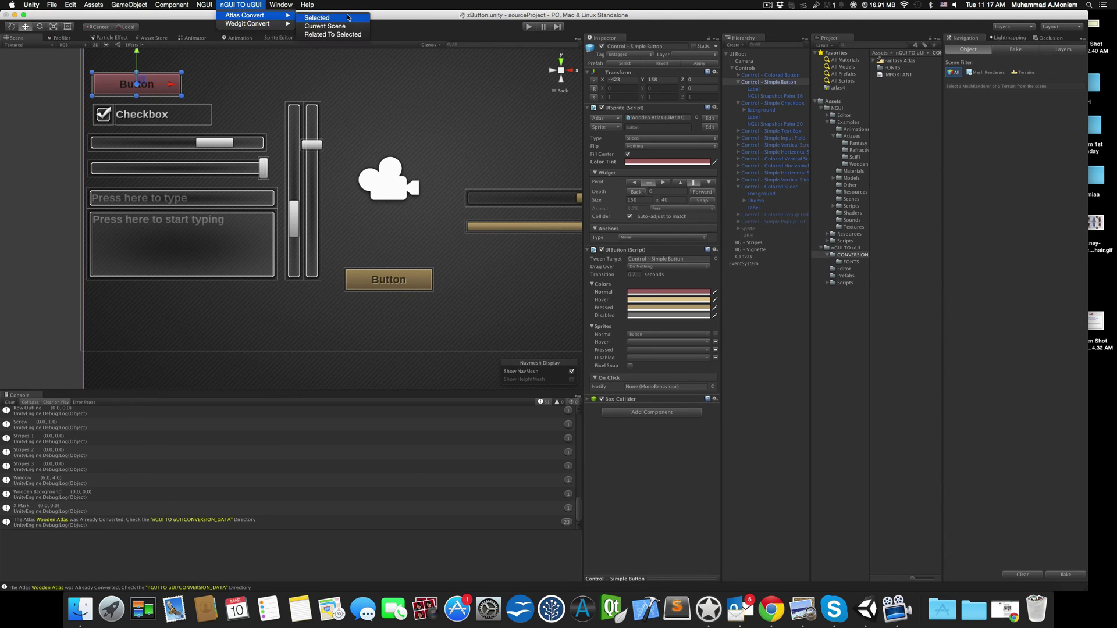
{"action": "left_click", "coordinate": [333, 34]}
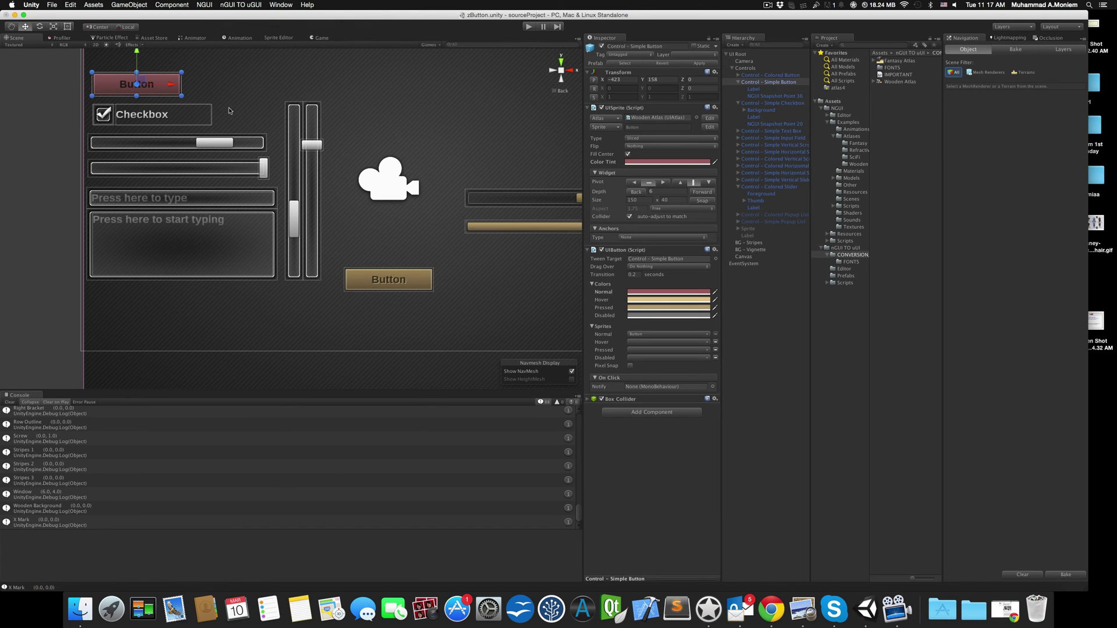
Check the sprite list of the newly converted Wooden Atlas and collapse it.
{"action": "left_click", "coordinate": [899, 82]}
{"action": "left_click", "coordinate": [875, 81]}
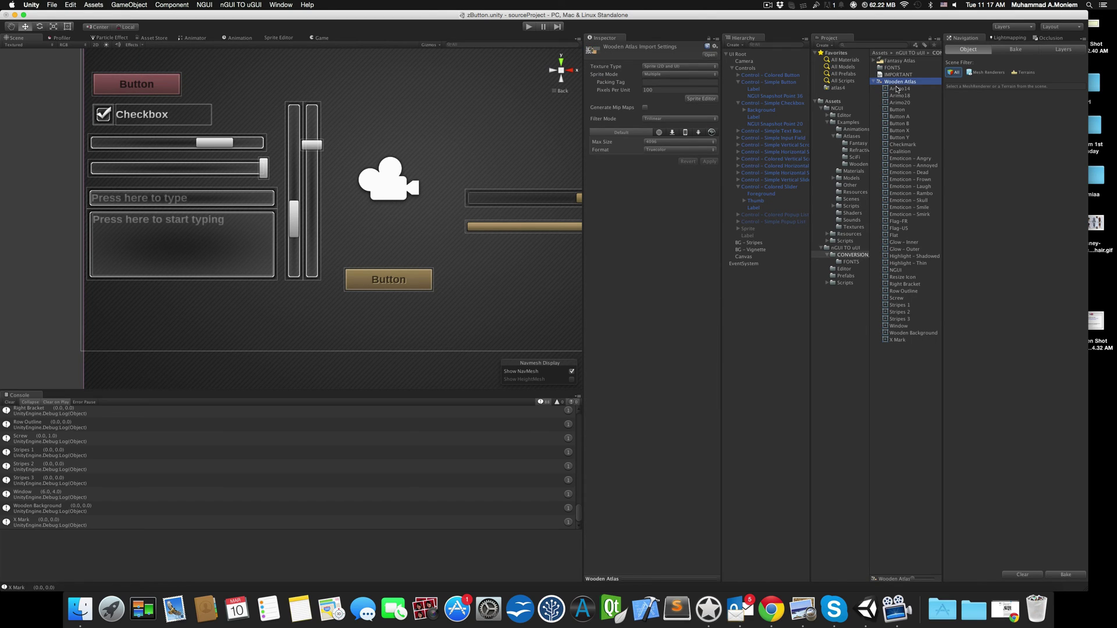
{"action": "left_click", "coordinate": [875, 82]}
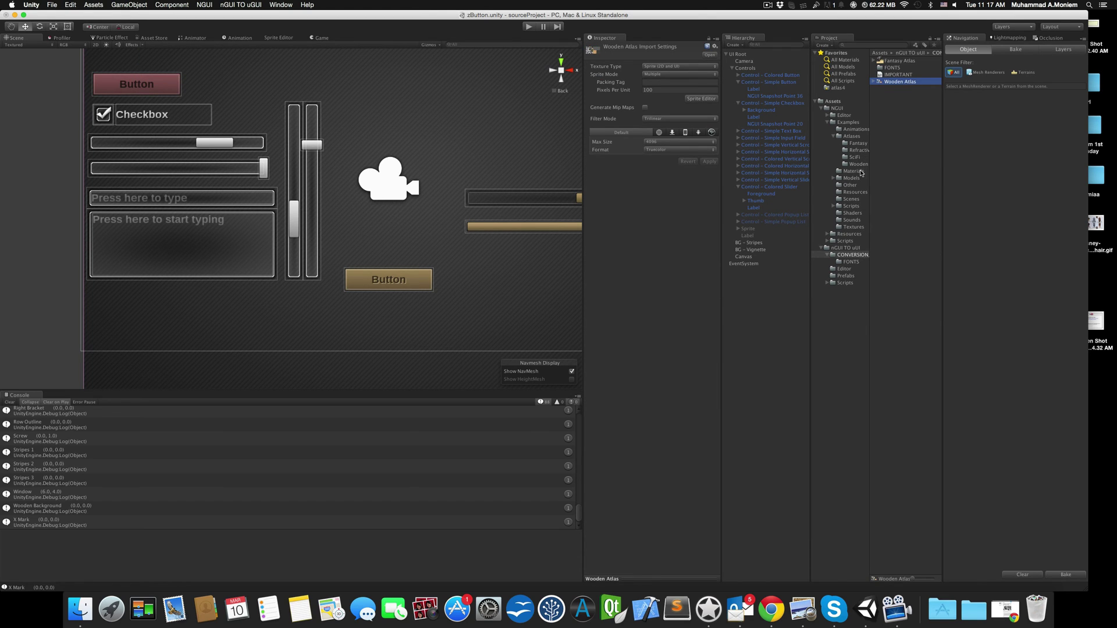
Open the Example 3 - Menu scene from the Scenes folder of the NGUI examples.
{"action": "left_click", "coordinate": [858, 143]}
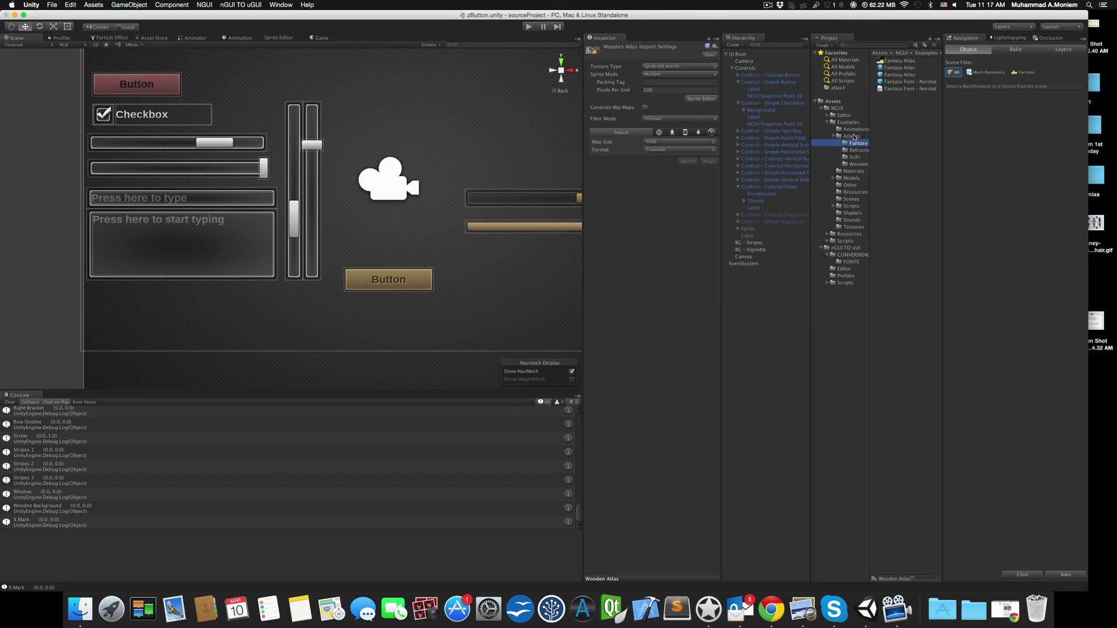
{"action": "left_click", "coordinate": [850, 123]}
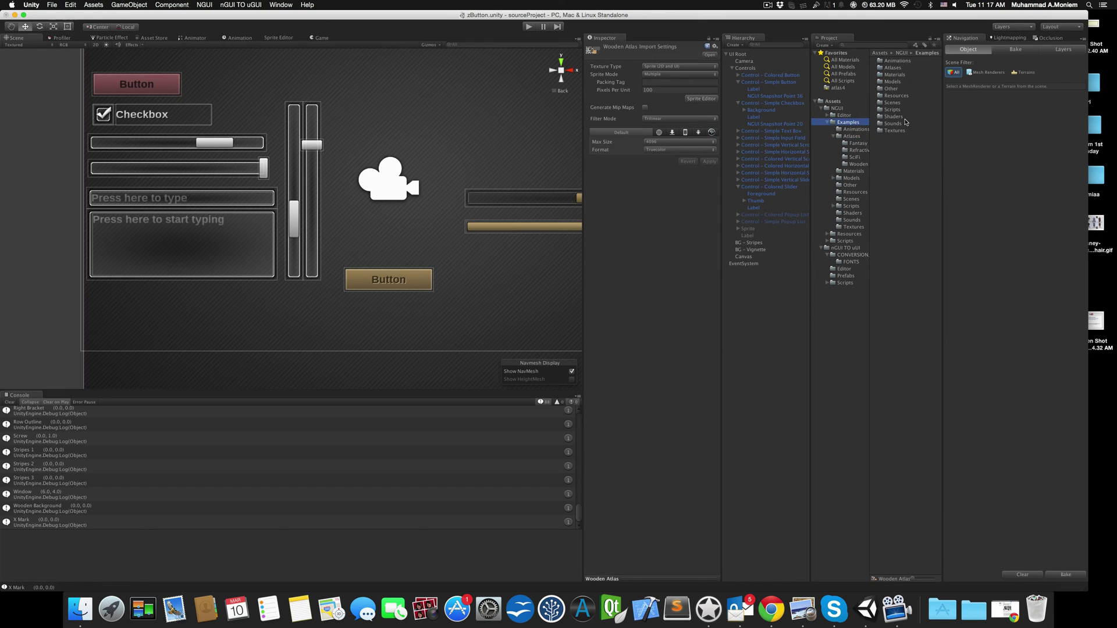
{"action": "double_click", "coordinate": [892, 103]}
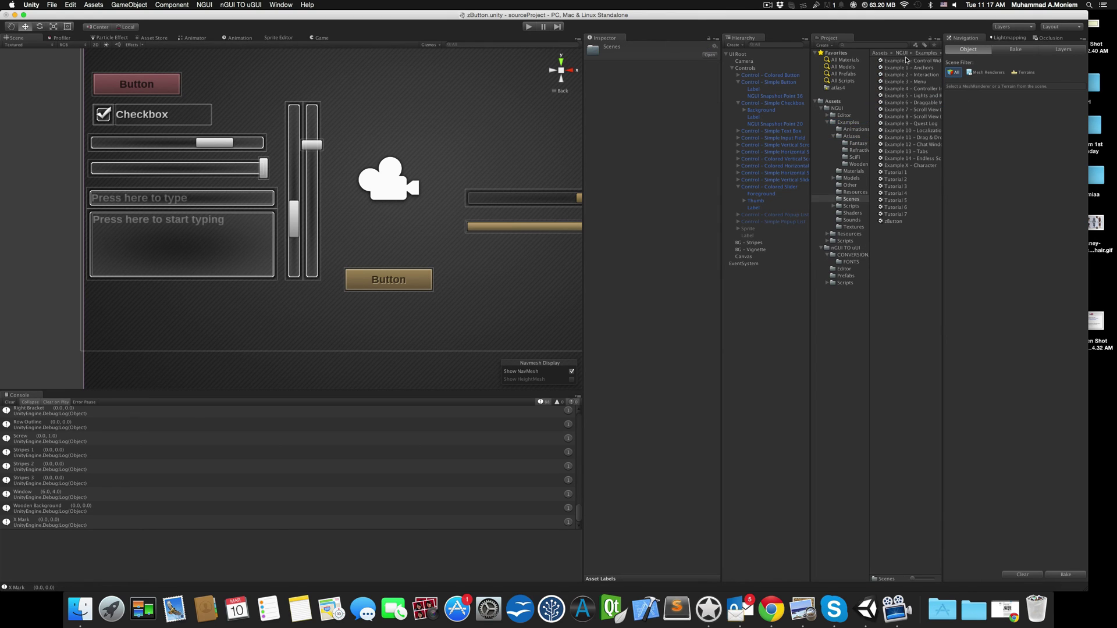
{"action": "double_click", "coordinate": [921, 82]}
{"action": "left_click", "coordinate": [504, 210]}
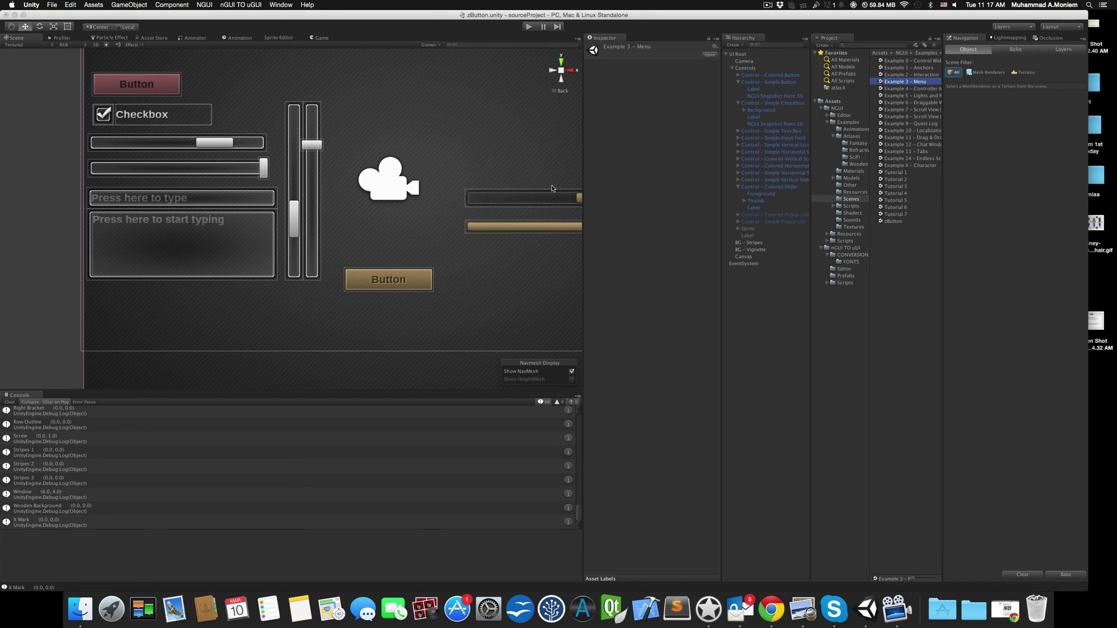
{"action": "scroll", "coordinate": [464, 195], "scroll_direction": "down", "scroll_amount": 5}
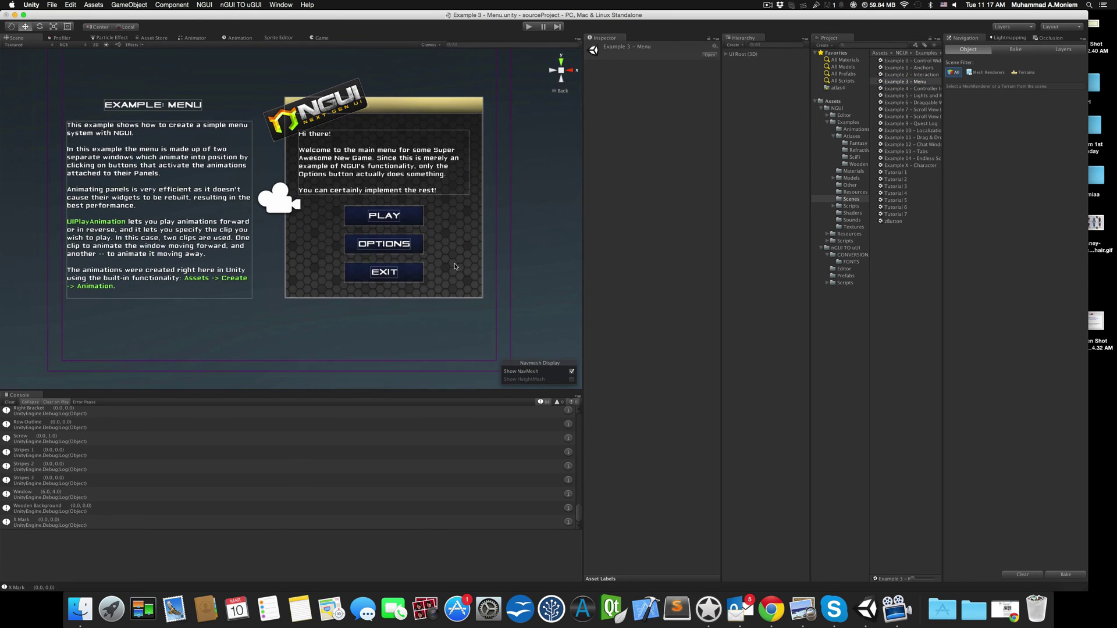
Convert the atlas related to the menu window's honeycomb background sprite using Atlas Convert's Related To Selected option.
{"action": "left_click", "coordinate": [461, 270]}
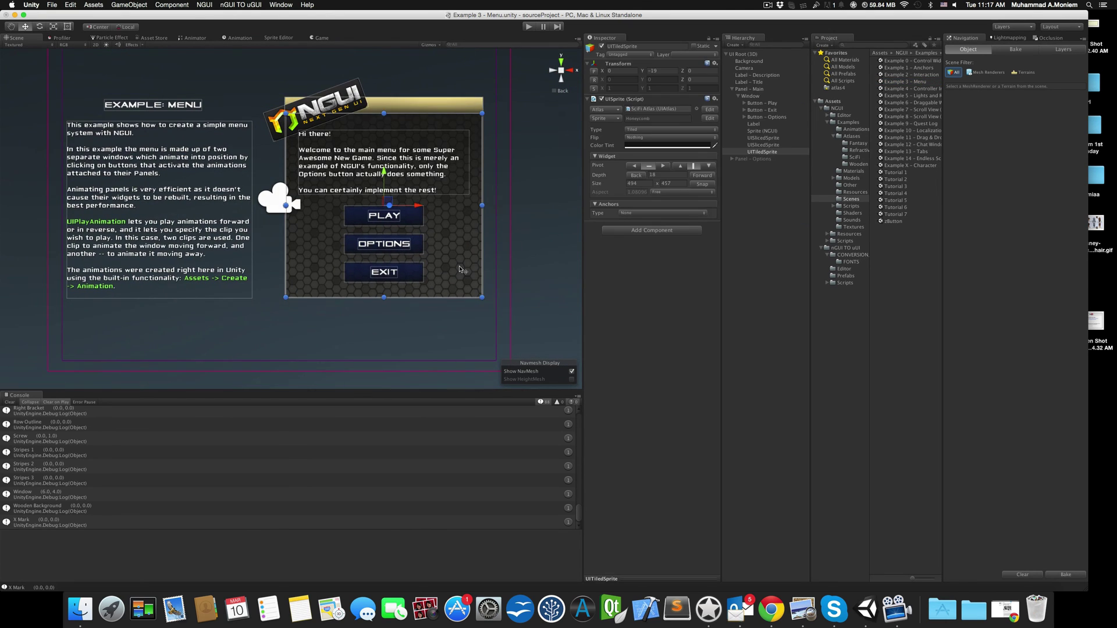
{"action": "left_click", "coordinate": [260, 4]}
{"action": "mouse_move", "coordinate": [274, 24]}
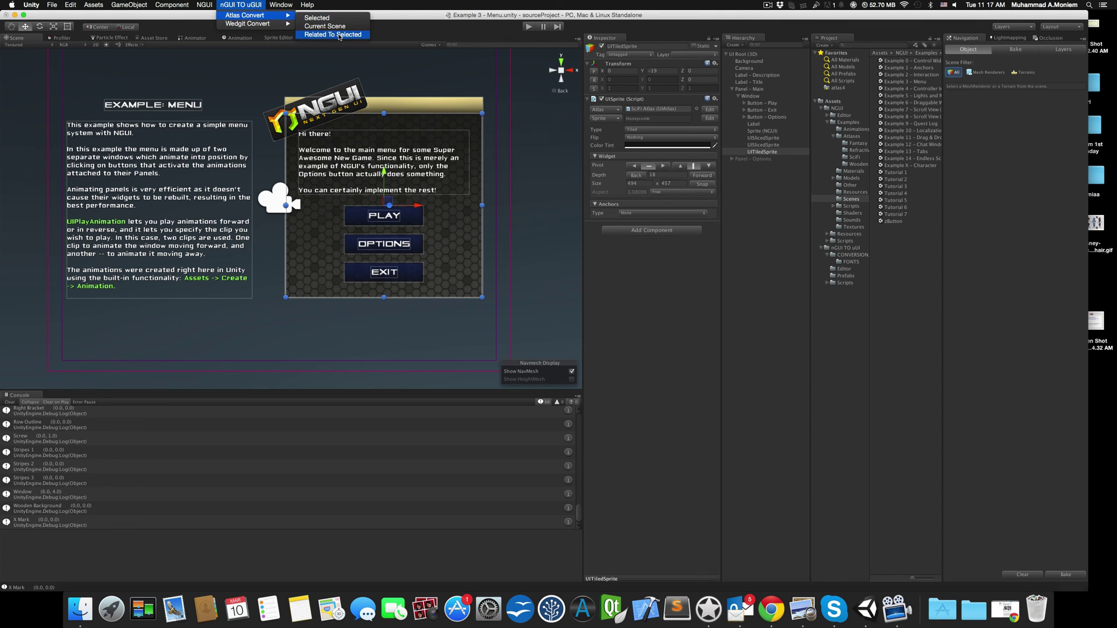
{"action": "left_click", "coordinate": [337, 35]}
Examine the converted SciFi Atlas from the CONVERSION_DATA folder in the Sprite Editor, checking its sprite slices up close.
{"action": "left_click", "coordinate": [855, 256]}
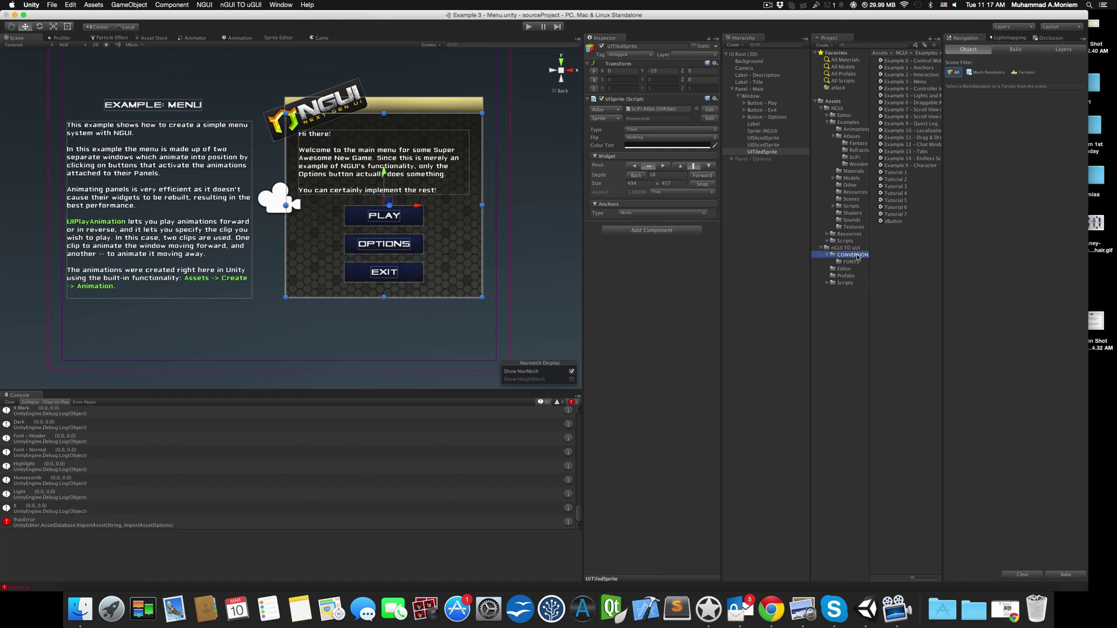
{"action": "left_click", "coordinate": [896, 82]}
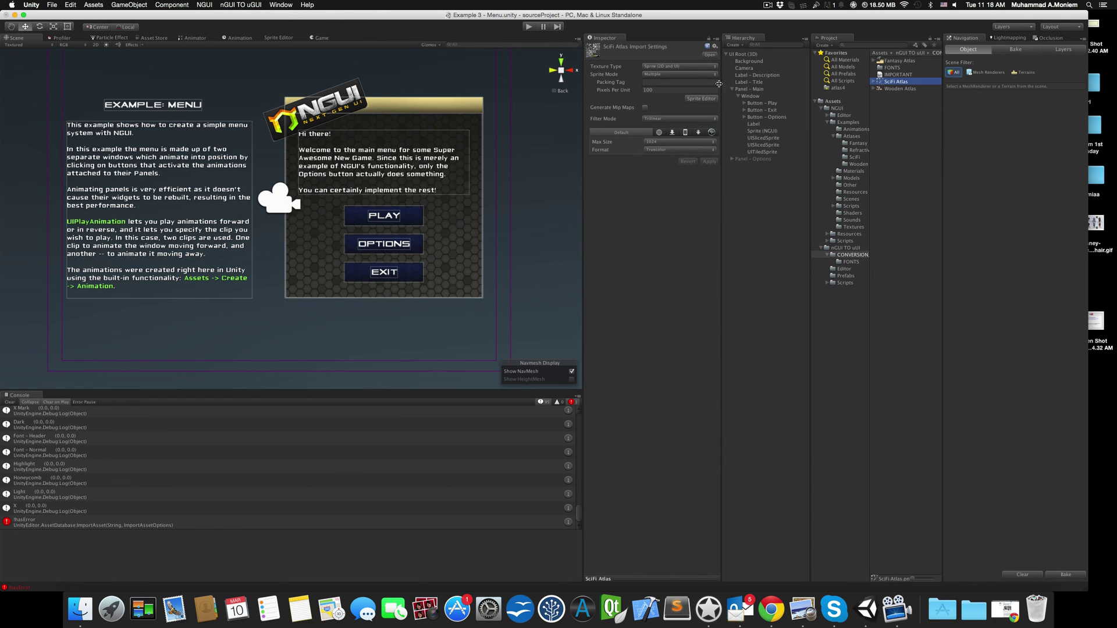
{"action": "left_click", "coordinate": [701, 98]}
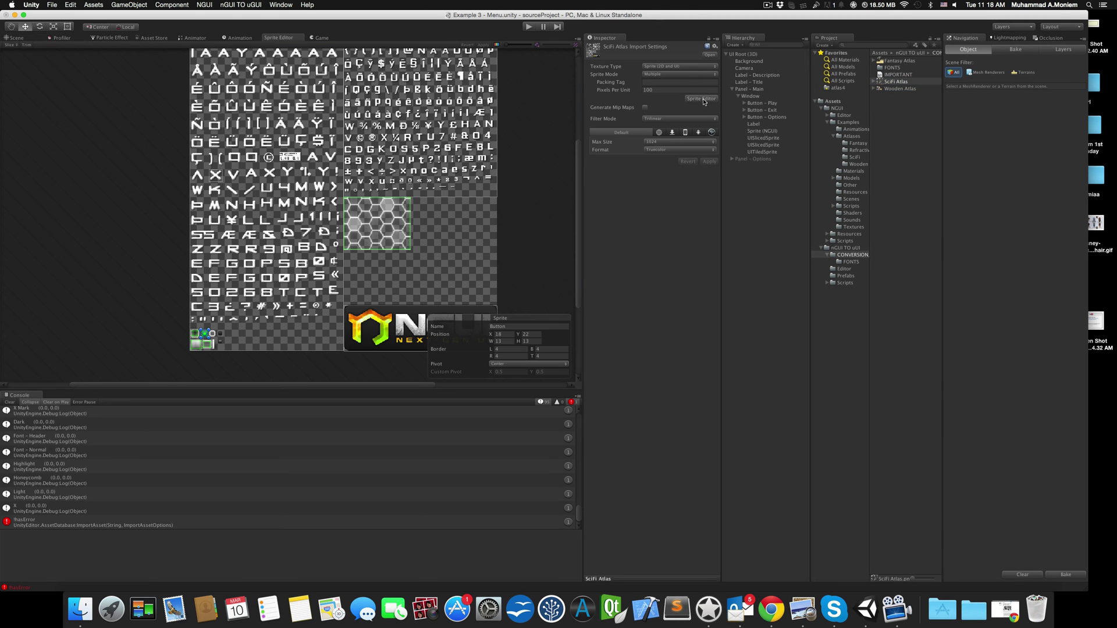
{"action": "scroll", "coordinate": [416, 139], "scroll_direction": "up", "scroll_amount": 6}
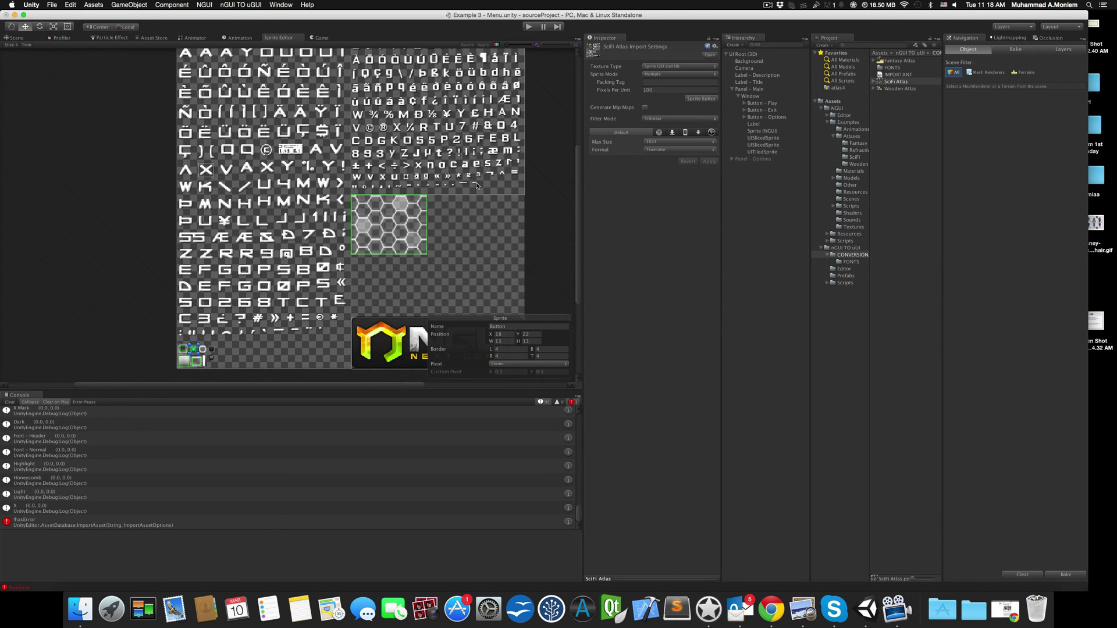
{"action": "middle_click_drag", "start_coordinate": [85, 255], "coordinate": [358, 177]}
{"action": "scroll", "coordinate": [274, 113], "scroll_direction": "up", "scroll_amount": 5}
{"action": "middle_click_drag", "start_coordinate": [273, 113], "coordinate": [448, 153]}
{"action": "scroll", "coordinate": [449, 161], "scroll_direction": "down", "scroll_amount": 8}
{"action": "middle_click_drag", "start_coordinate": [492, 124], "coordinate": [376, 234]}
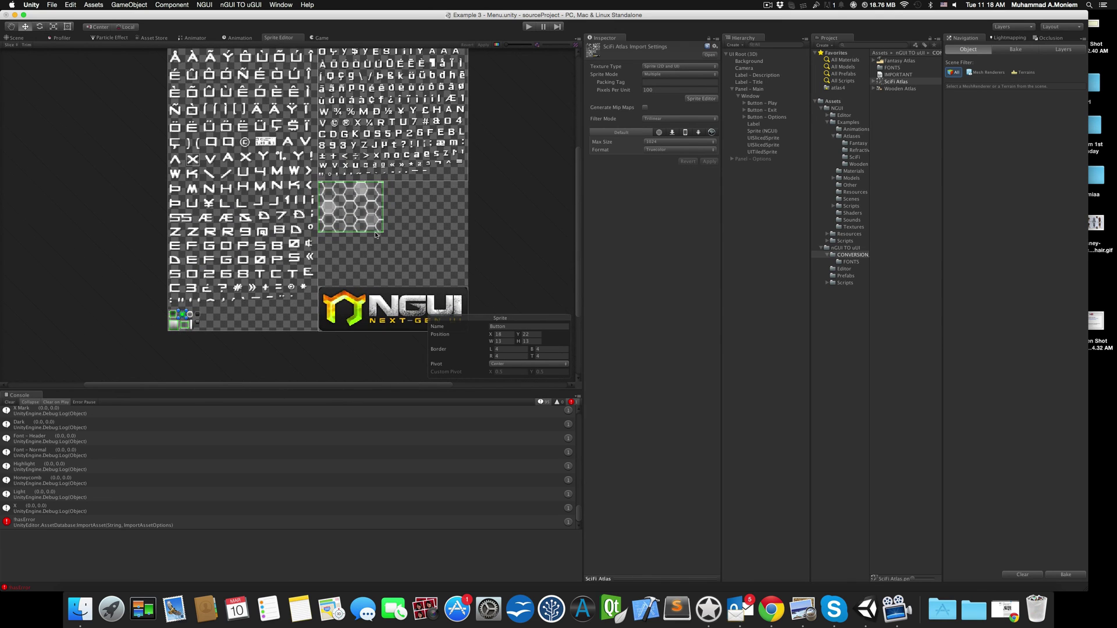
{"action": "middle_click_drag", "start_coordinate": [393, 169], "coordinate": [370, 194]}
{"action": "left_click", "coordinate": [241, 5]}
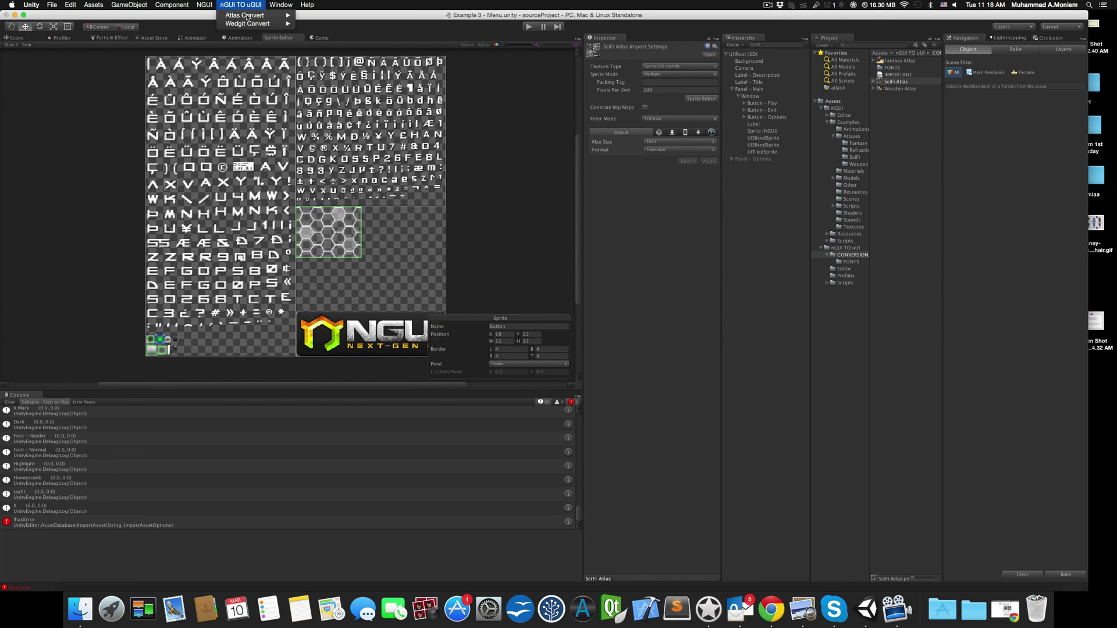
{"action": "mouse_move", "coordinate": [251, 17]}
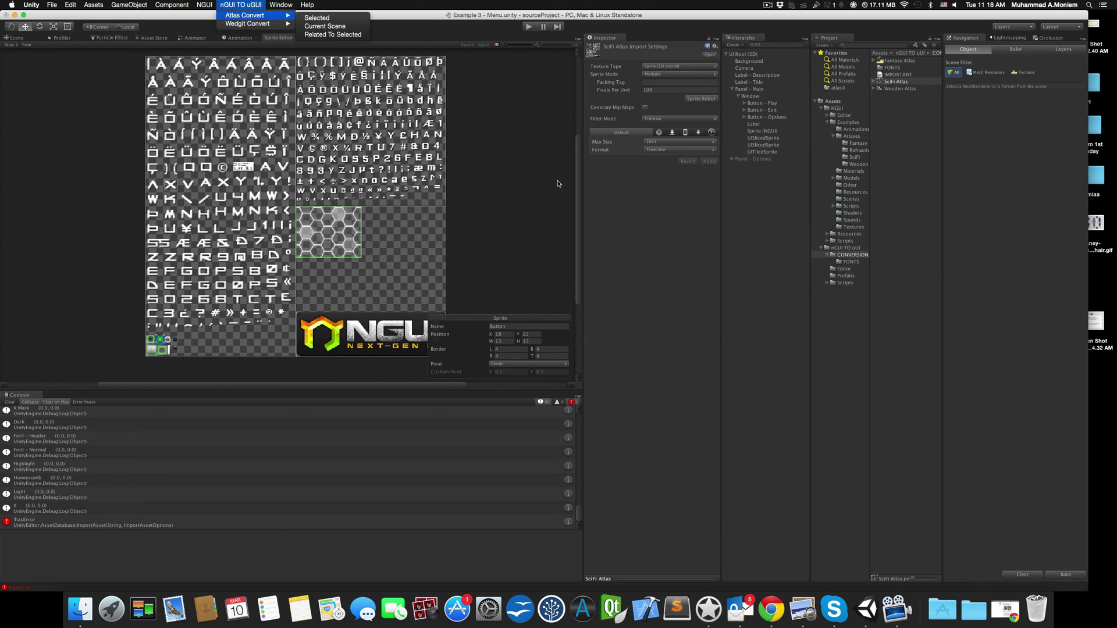
{"action": "left_click", "coordinate": [578, 166]}
{"action": "left_click_drag", "start_coordinate": [579, 158], "coordinate": [578, 155]}
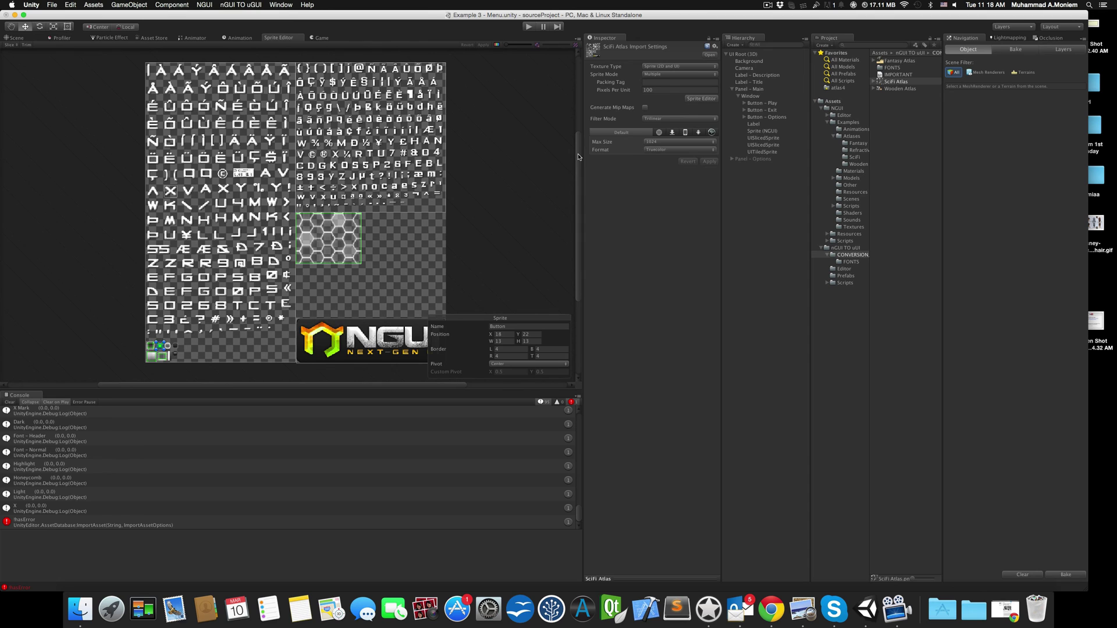
{"action": "left_click", "coordinate": [235, 4]}
{"action": "left_click", "coordinate": [366, 3]}
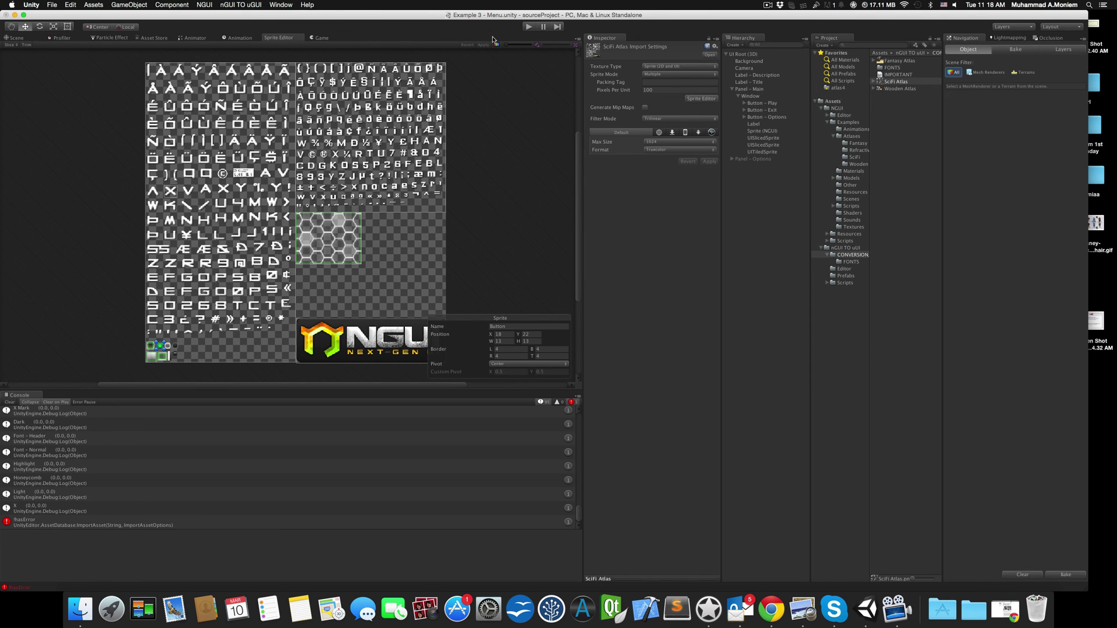